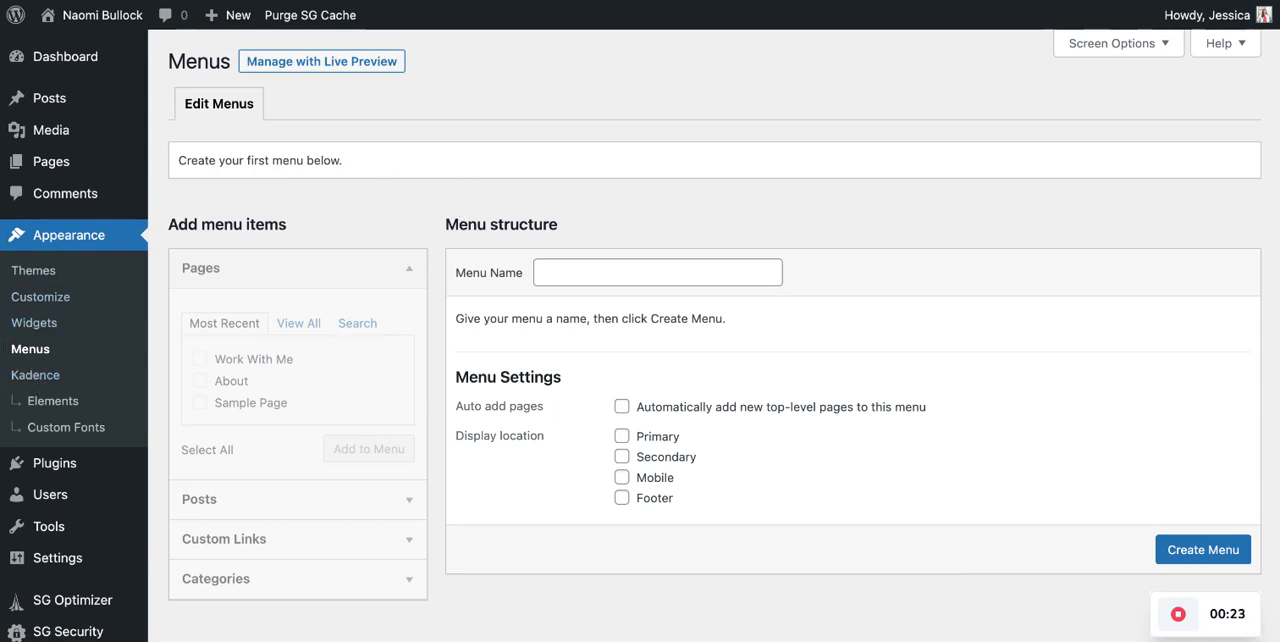
{"action": "scroll", "coordinate": [640, 335], "scroll_direction": "down", "scroll_amount": 3}
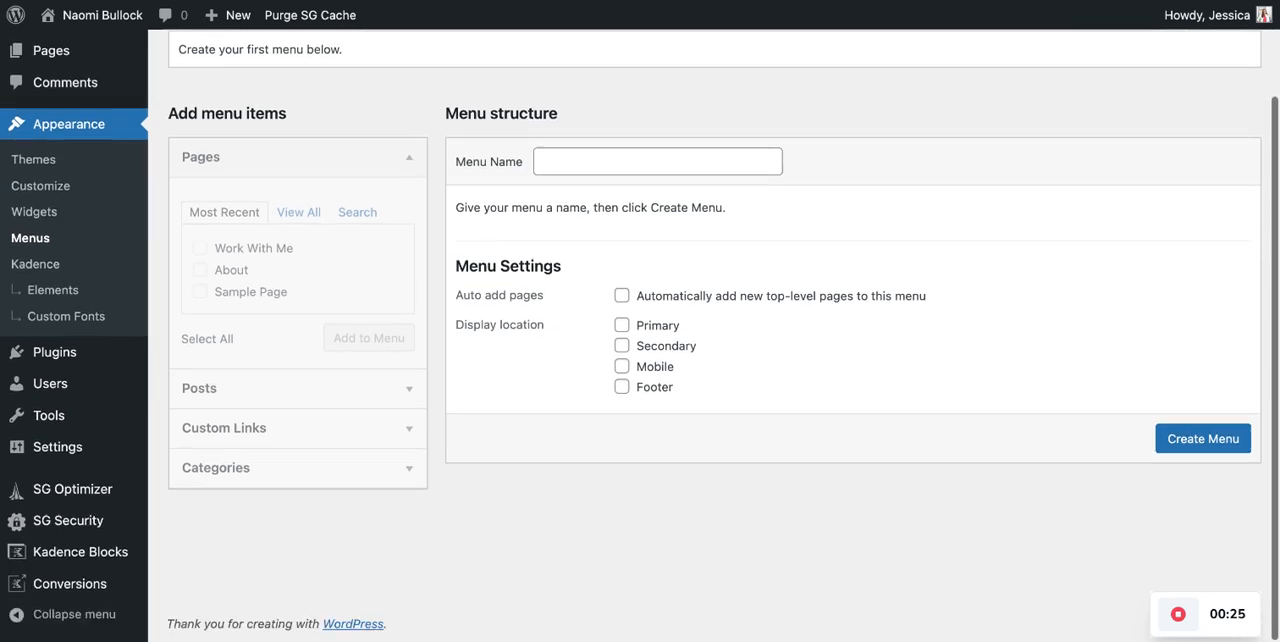
{"action": "scroll", "coordinate": [640, 335], "scroll_direction": "up", "scroll_amount": 1}
{"action": "scroll", "coordinate": [434, 247], "scroll_direction": "up", "scroll_amount": 1}
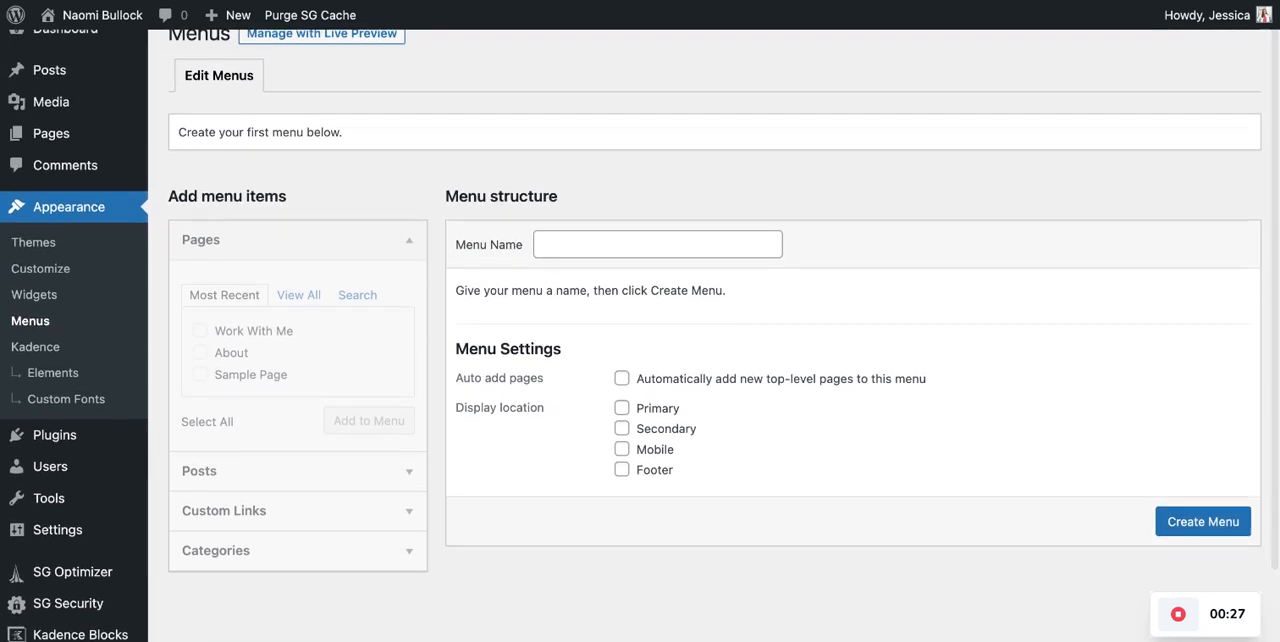
{"action": "scroll", "coordinate": [434, 247], "scroll_direction": "up", "scroll_amount": 1}
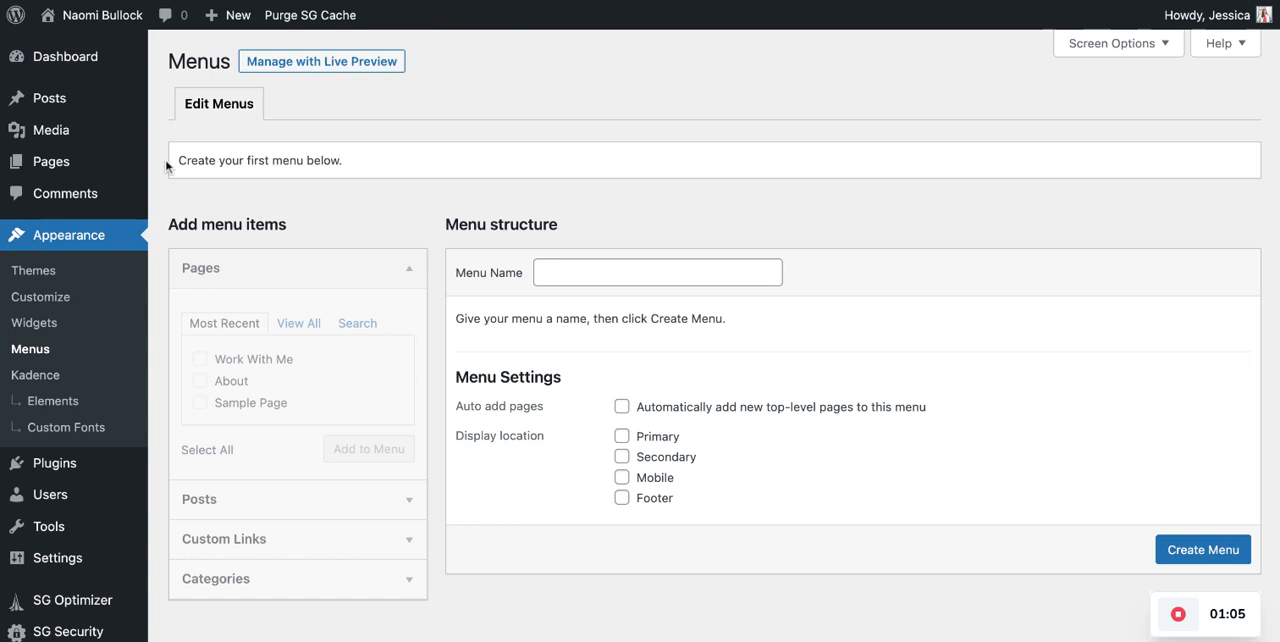
{"action": "left_click_drag", "start_coordinate": [178, 161], "coordinate": [343, 161]}
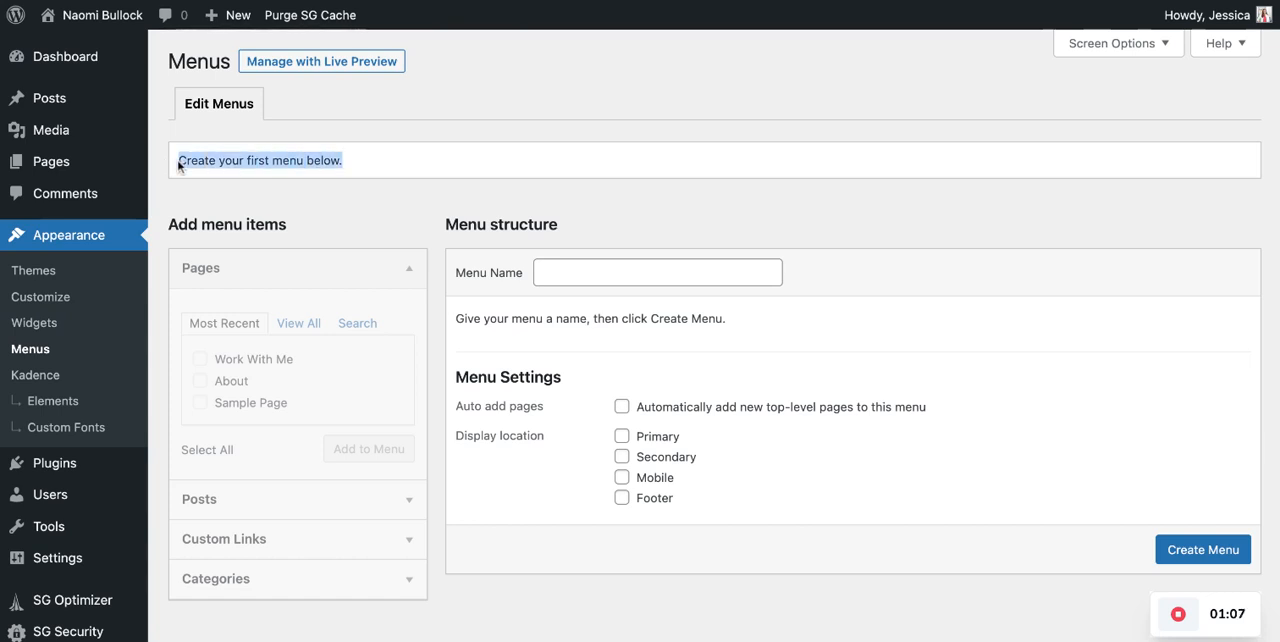
{"action": "left_click", "coordinate": [430, 216]}
- Create a menu named Primary and assign it to the Primary display location
{"action": "left_click", "coordinate": [558, 274]}
{"action": "type", "text": "Primary"}
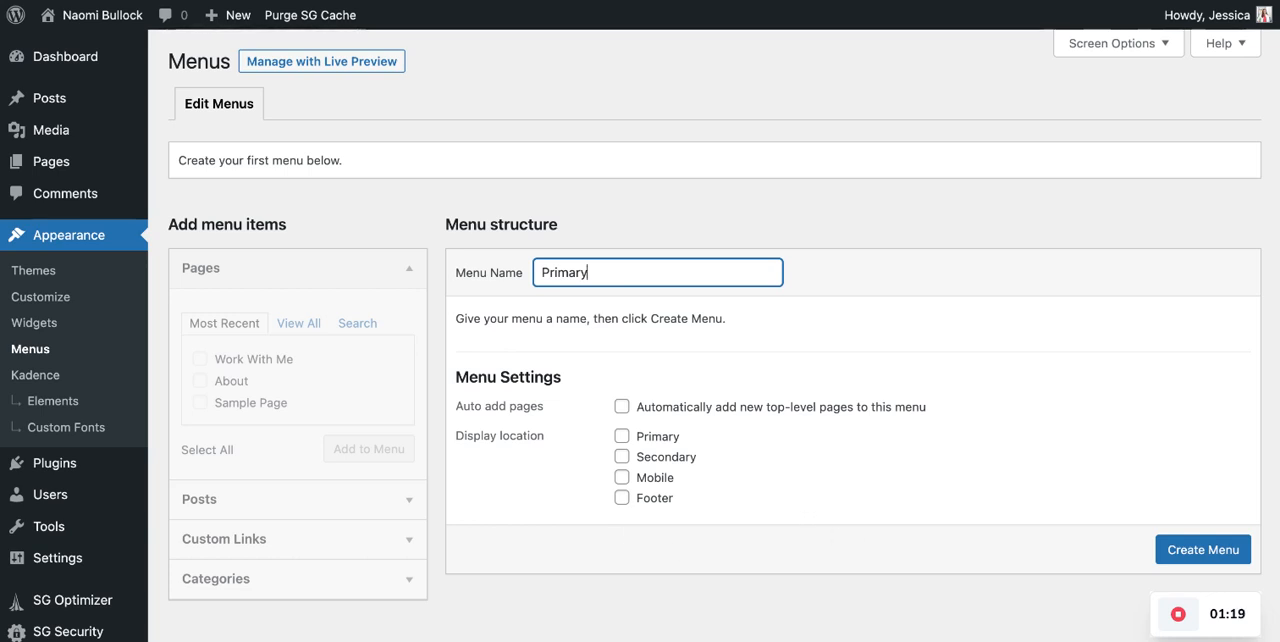
{"action": "left_click", "coordinate": [621, 439]}
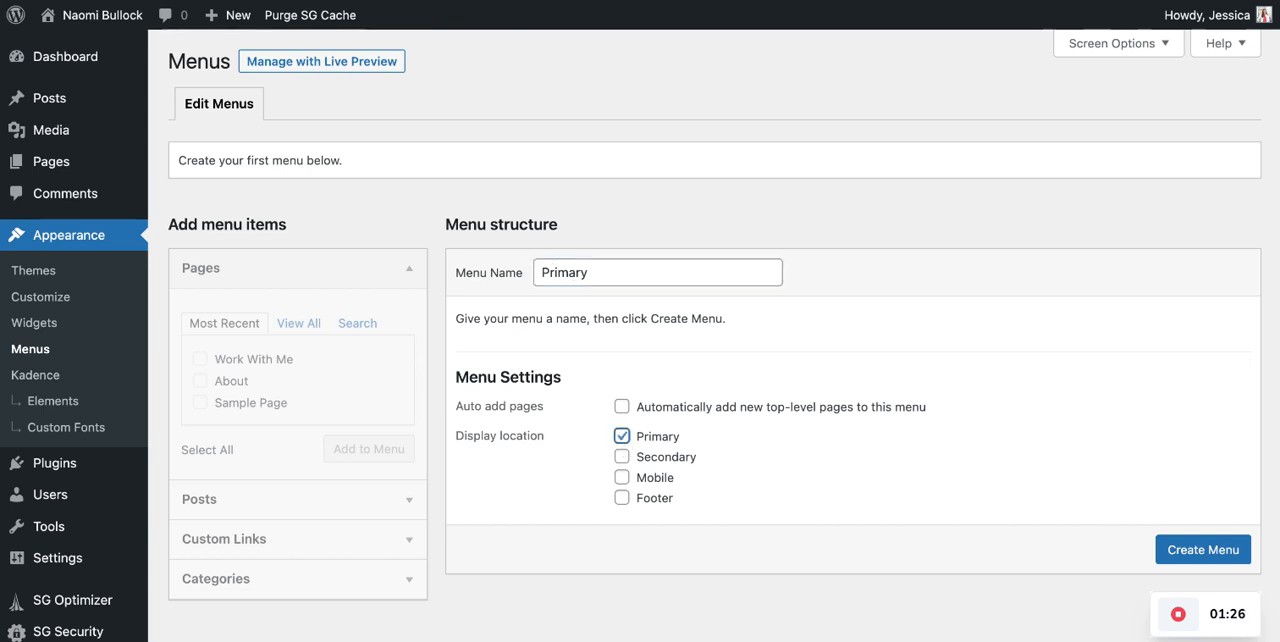
{"action": "left_click", "coordinate": [1186, 552]}
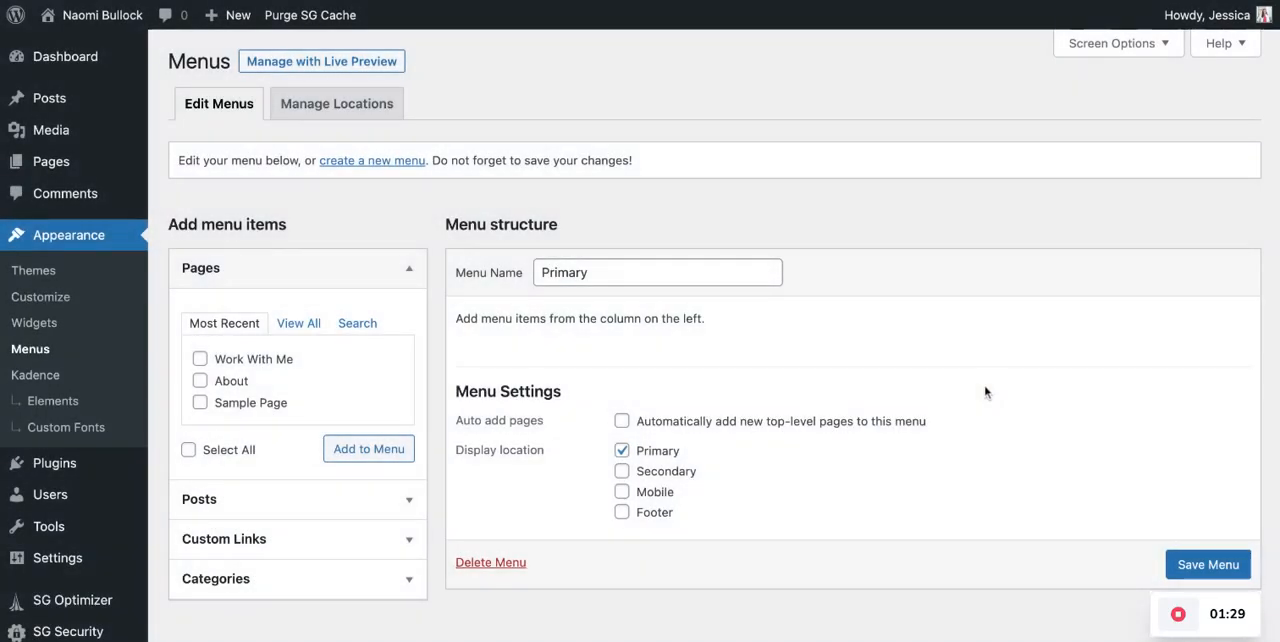
- Review which menu is assigned to each theme location and return to menu editing
{"action": "left_click", "coordinate": [348, 108]}
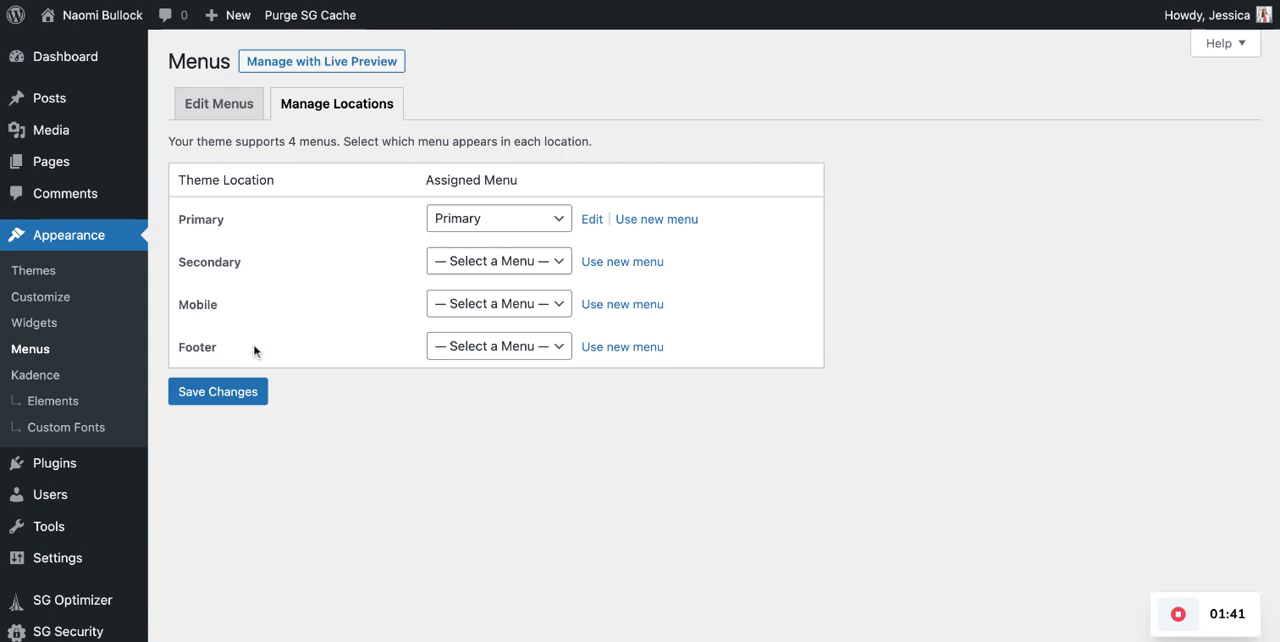
{"action": "left_click", "coordinate": [560, 221]}
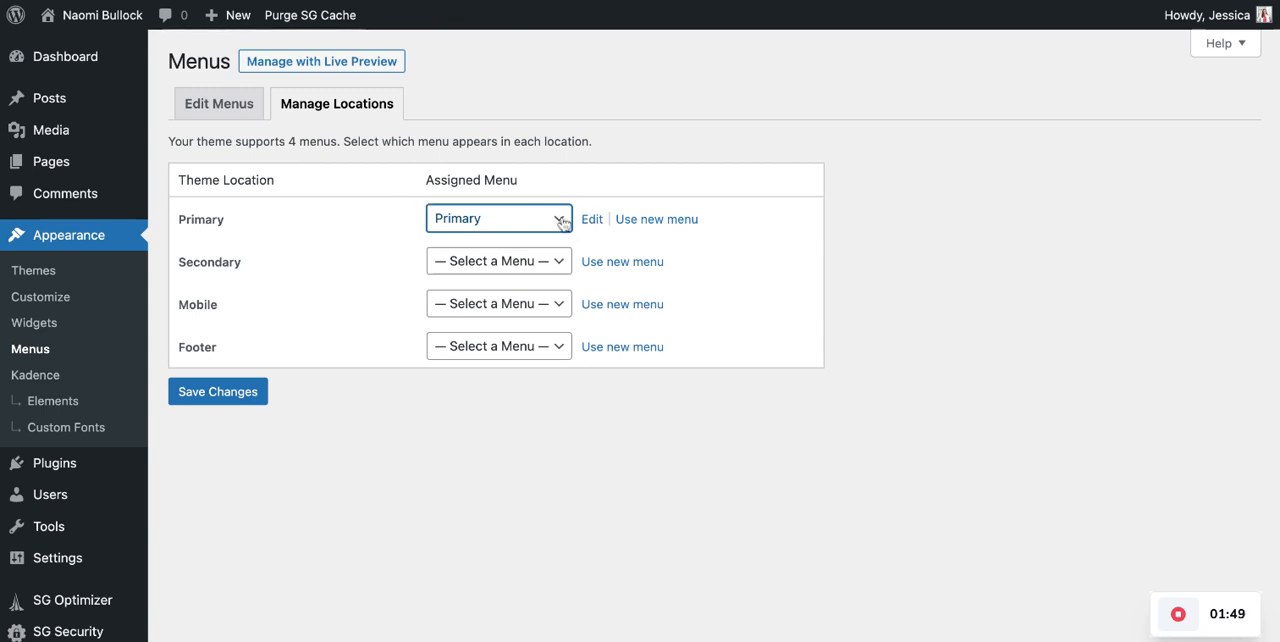
{"action": "left_click", "coordinate": [540, 260]}
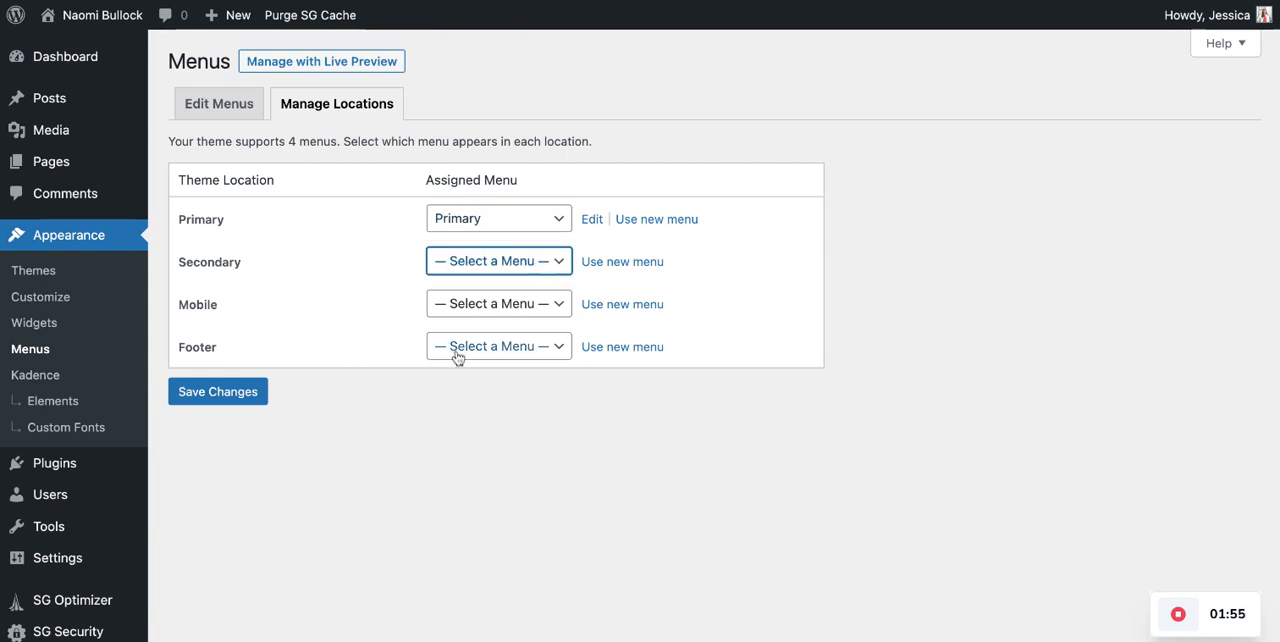
{"action": "left_click", "coordinate": [221, 106]}
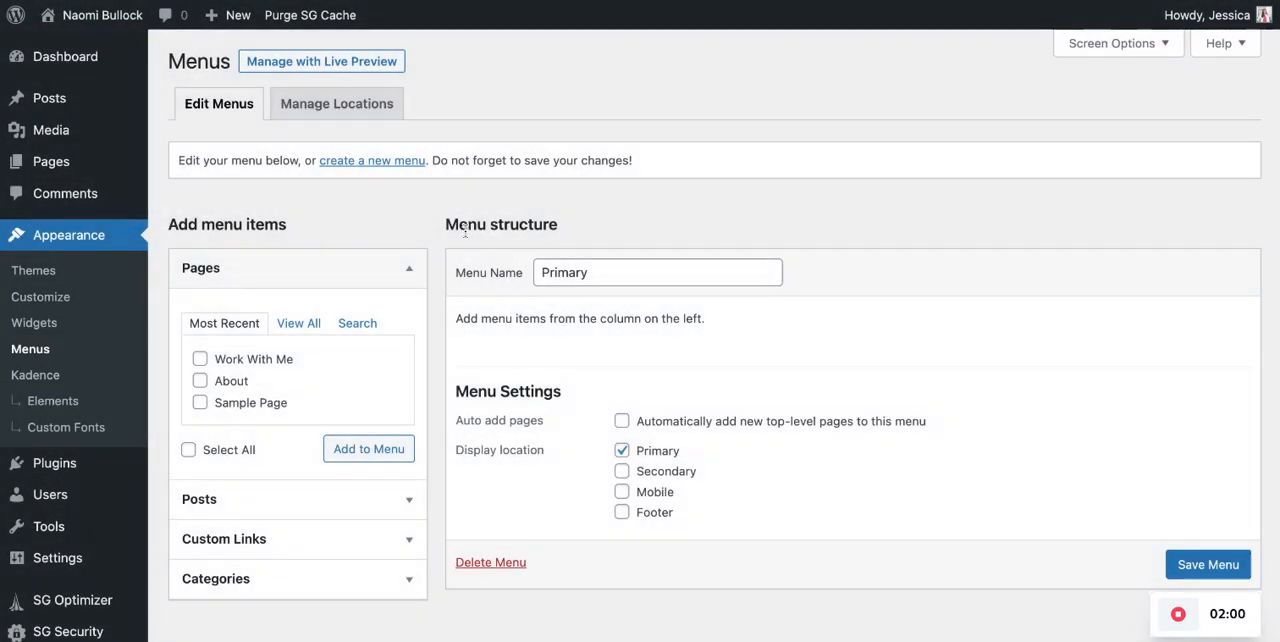
- Examine the Posts, Custom Links and Categories options available as sources for new menu items
{"action": "scroll", "coordinate": [470, 343], "scroll_direction": "down", "scroll_amount": 2}
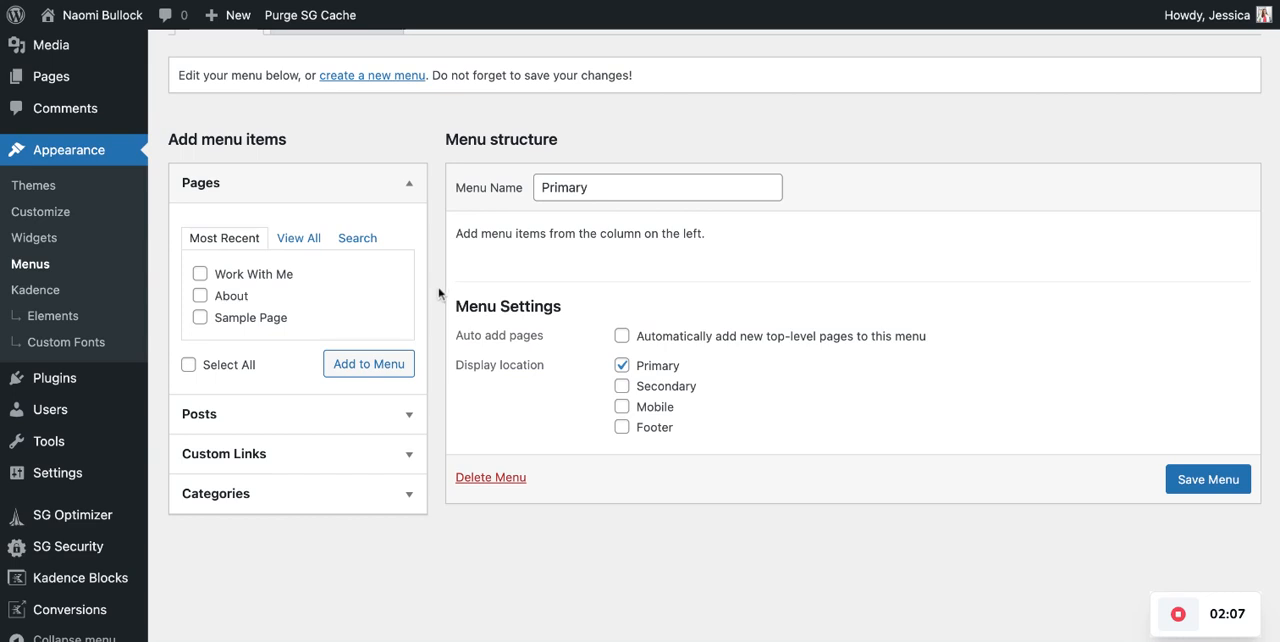
{"action": "left_click", "coordinate": [411, 418]}
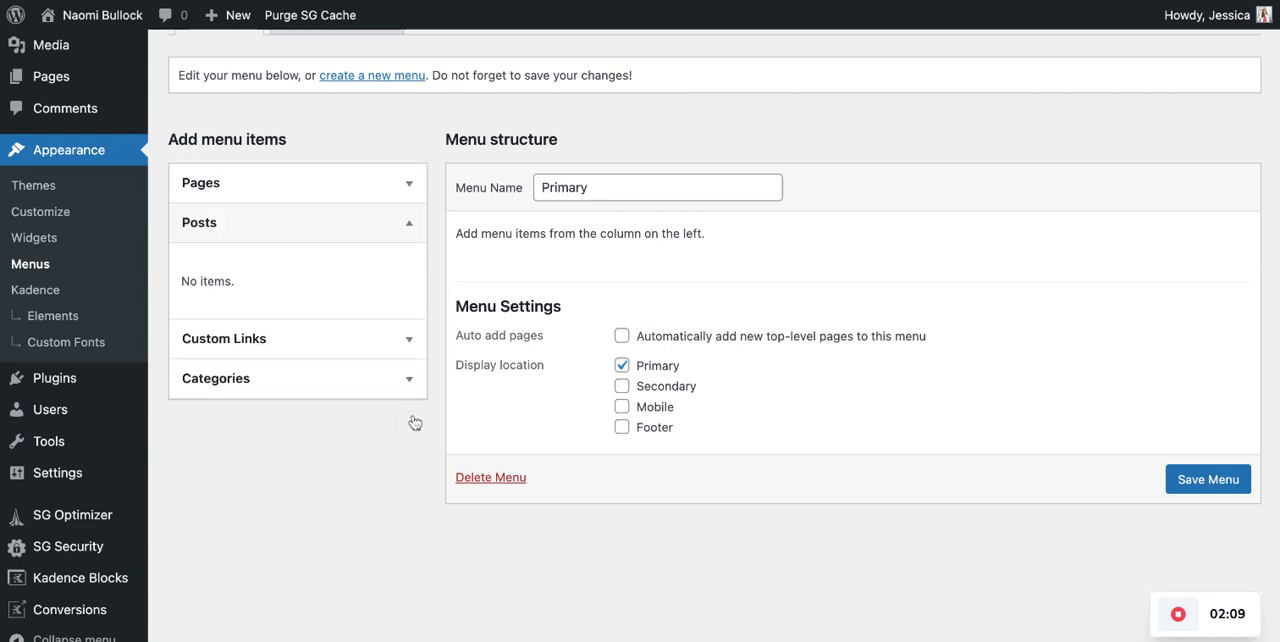
{"action": "left_click", "coordinate": [408, 226]}
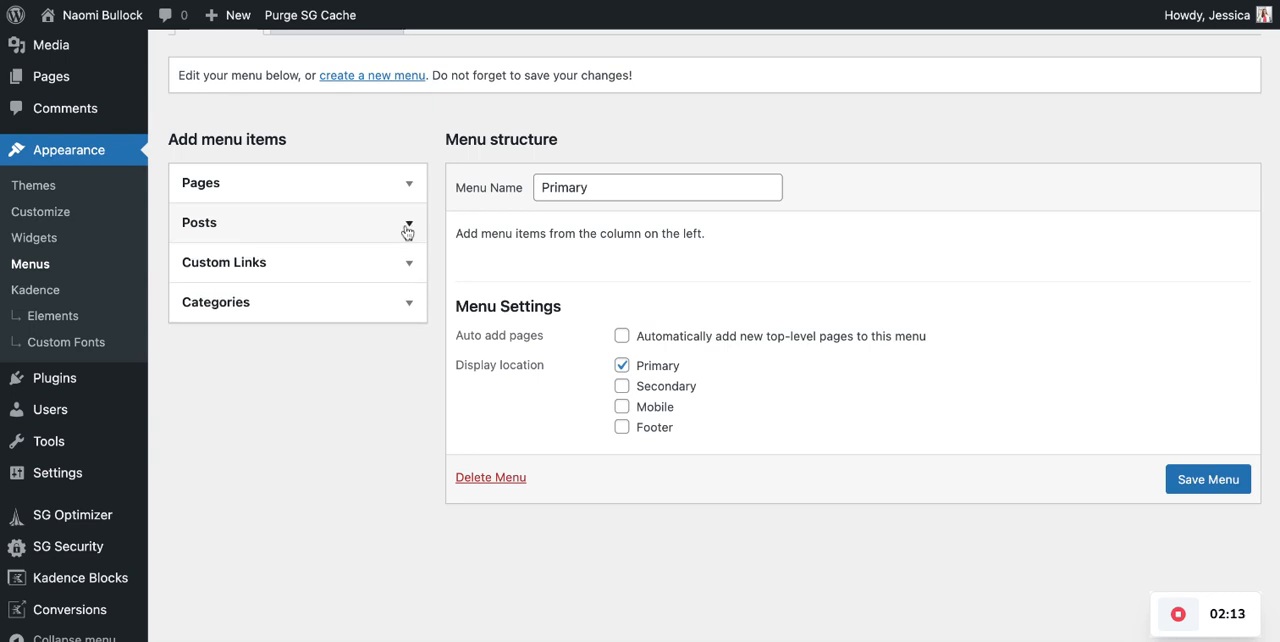
{"action": "left_click", "coordinate": [408, 264]}
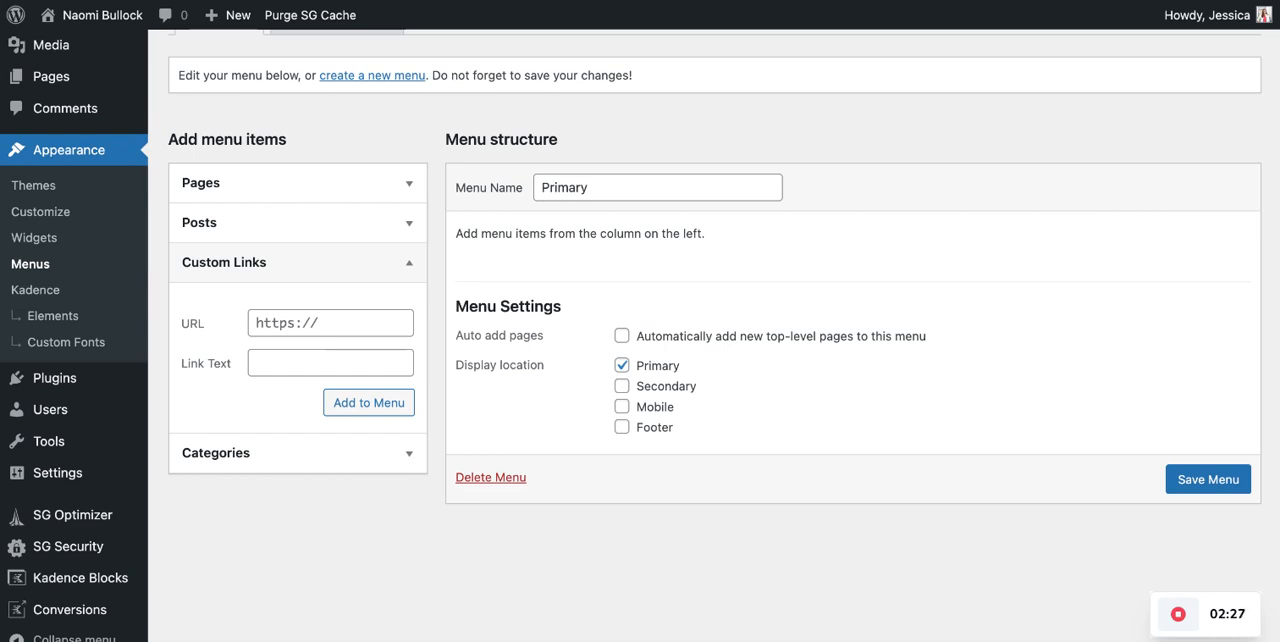
{"action": "left_click", "coordinate": [410, 462]}
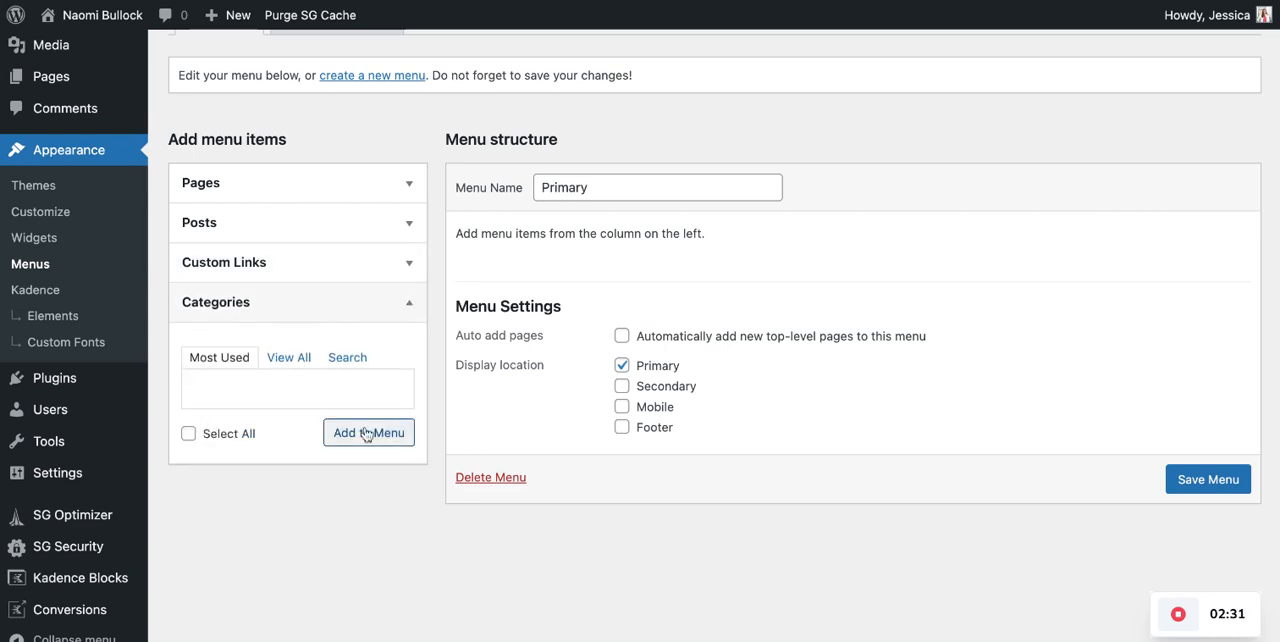
- Add the Home, About and Work With Me pages to the Primary menu from the full page list
{"action": "left_click", "coordinate": [409, 186]}
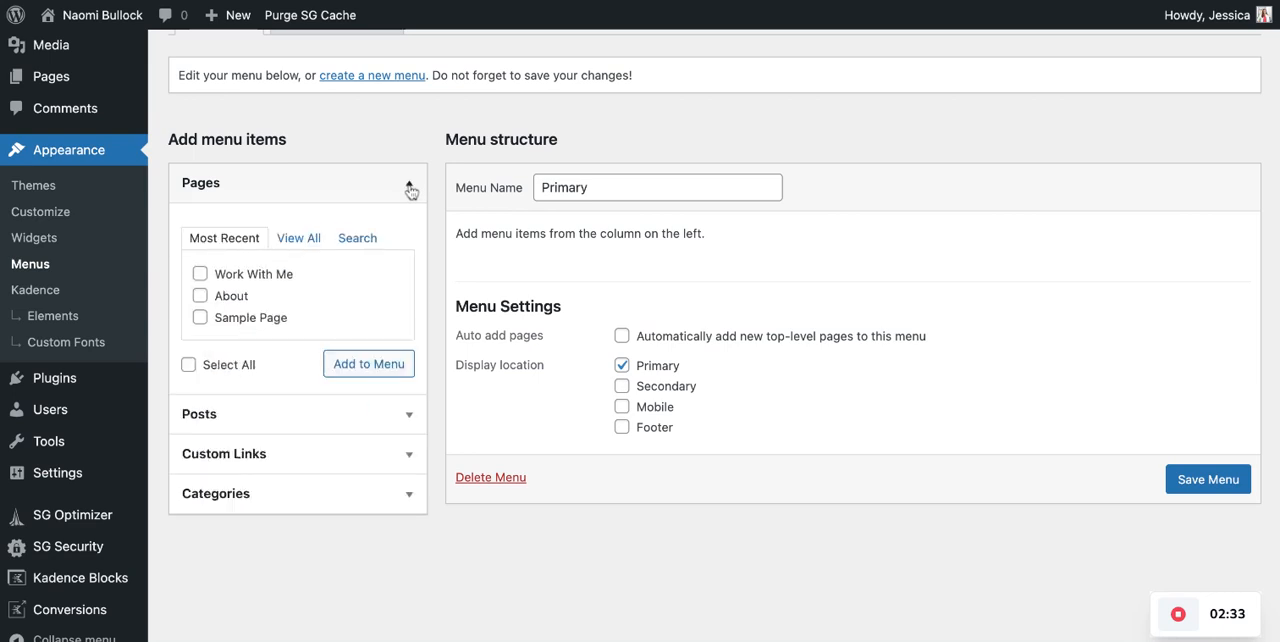
{"action": "left_click", "coordinate": [305, 240]}
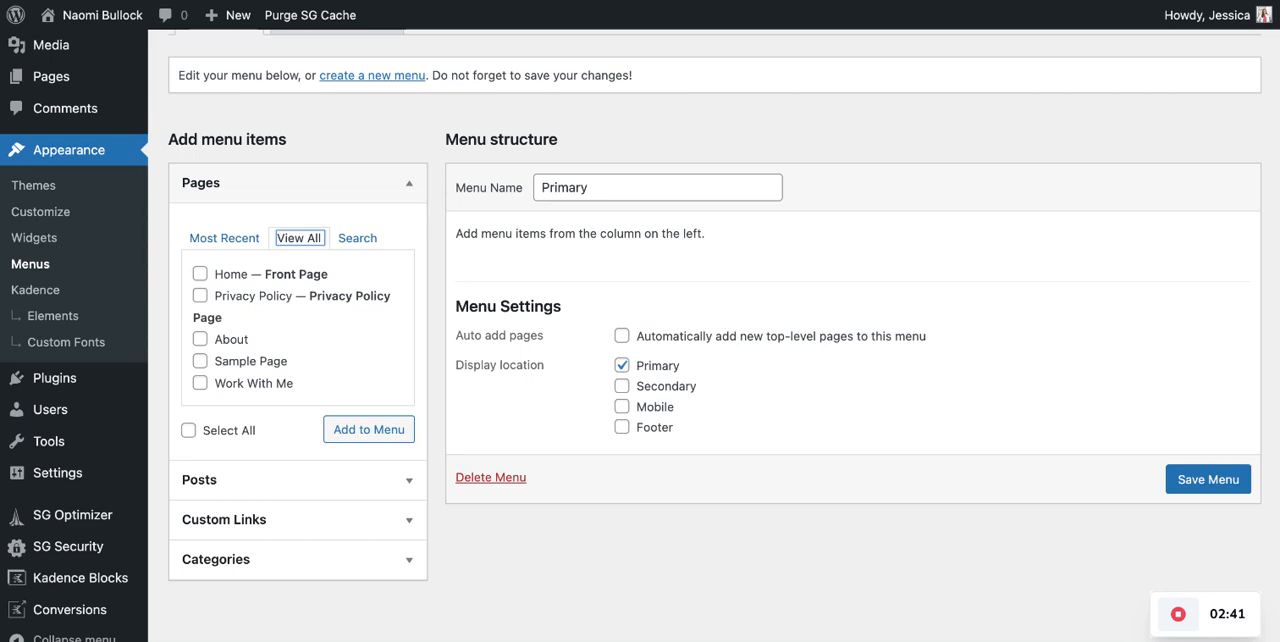
{"action": "left_click", "coordinate": [201, 274]}
{"action": "left_click", "coordinate": [203, 340]}
{"action": "left_click", "coordinate": [201, 384]}
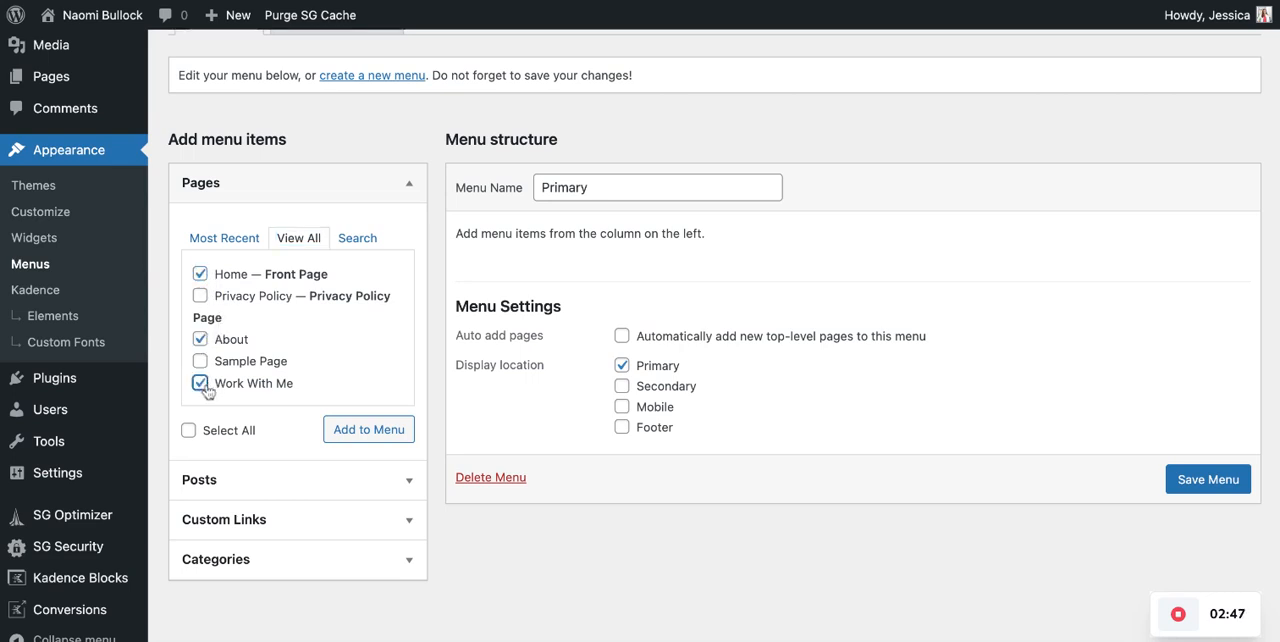
{"action": "left_click", "coordinate": [386, 441]}
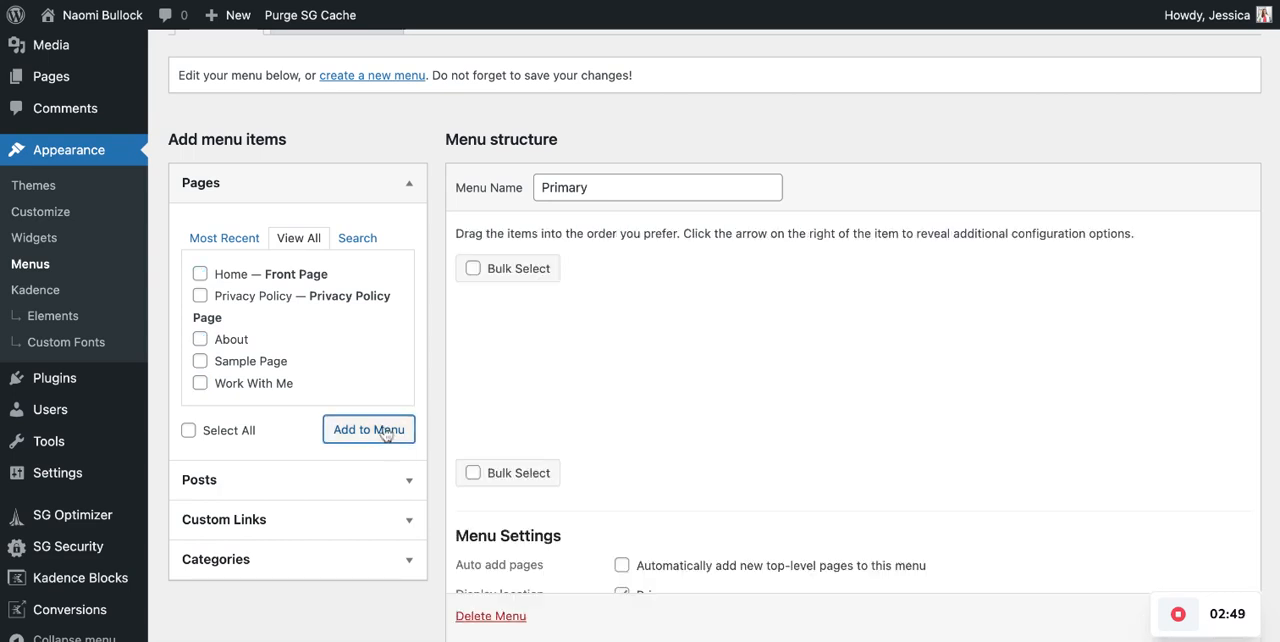
{"action": "scroll", "coordinate": [929, 386], "scroll_direction": "down", "scroll_amount": 1}
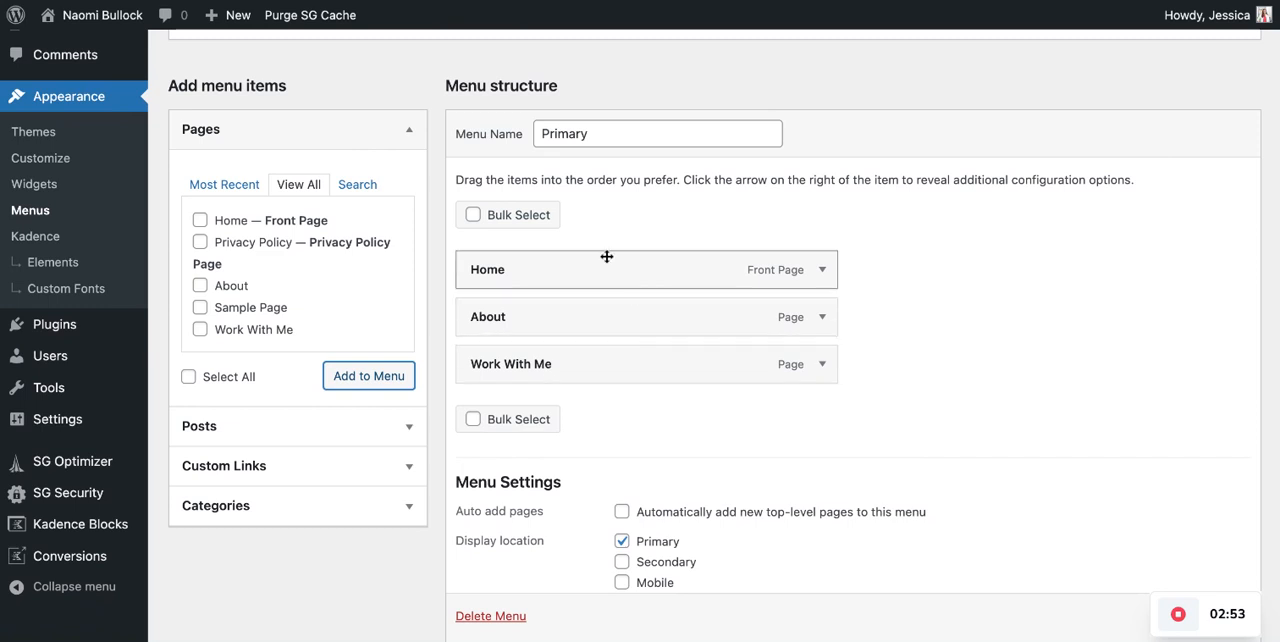
- Try placing About below Work With Me and nesting Work With Me under About, restoring the original flat order
{"action": "left_click", "coordinate": [623, 137]}
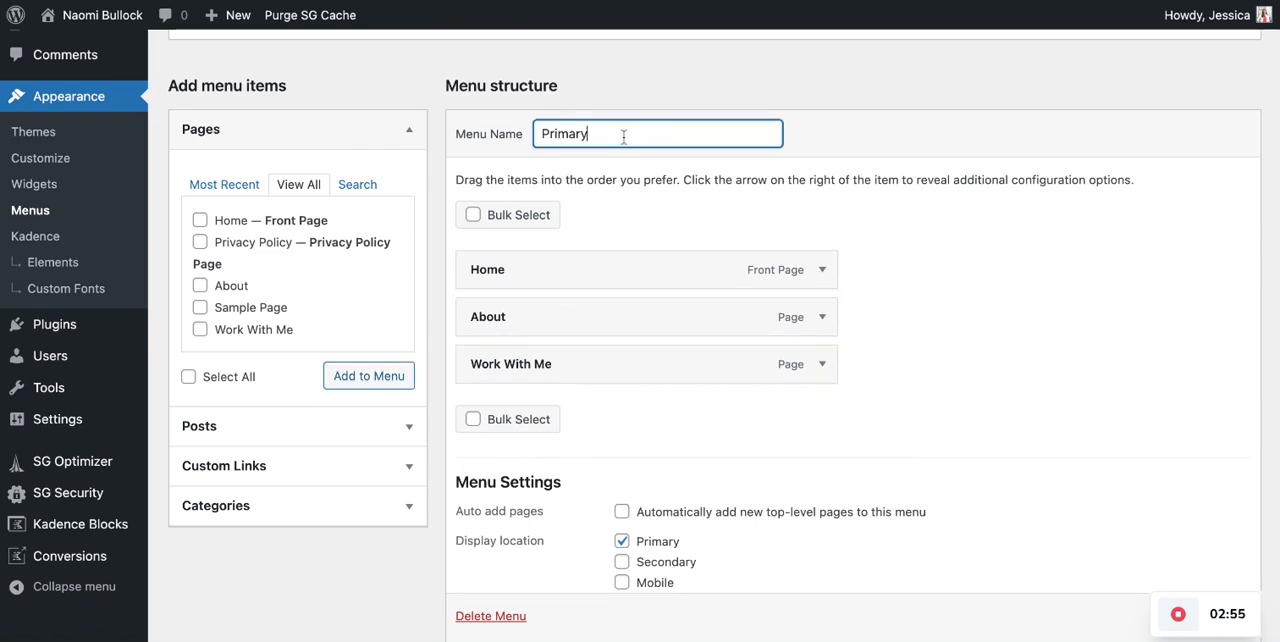
{"action": "scroll", "coordinate": [903, 320], "scroll_direction": "down", "scroll_amount": 1}
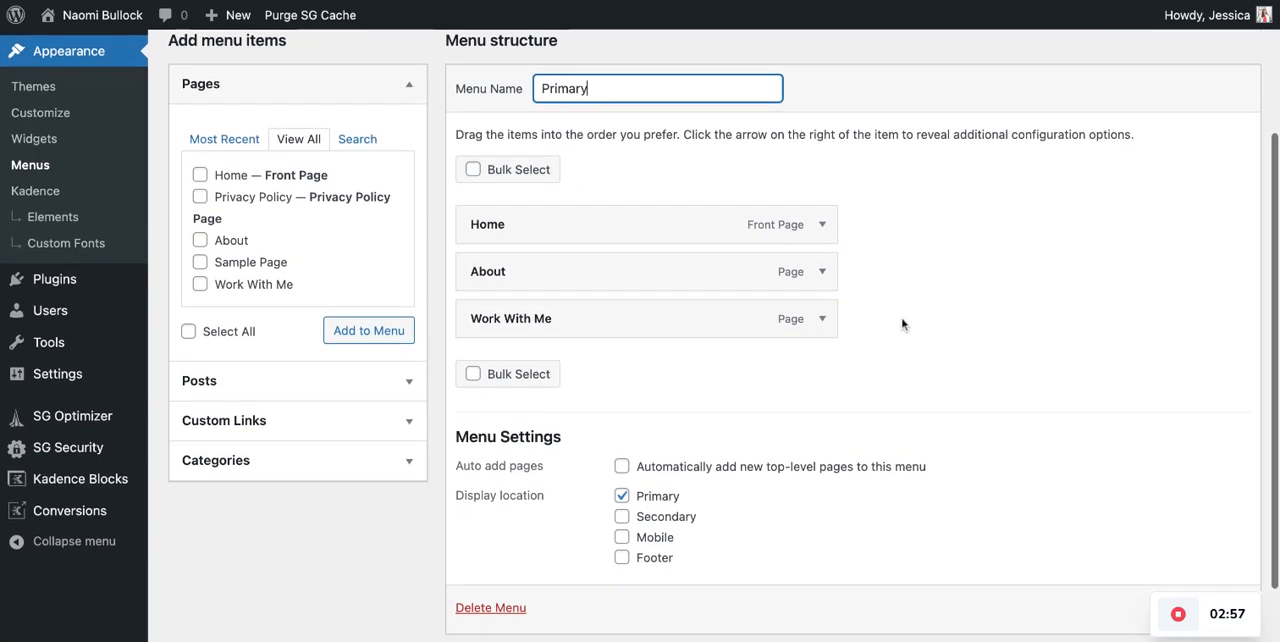
{"action": "left_click_drag", "start_coordinate": [493, 273], "coordinate": [493, 320]}
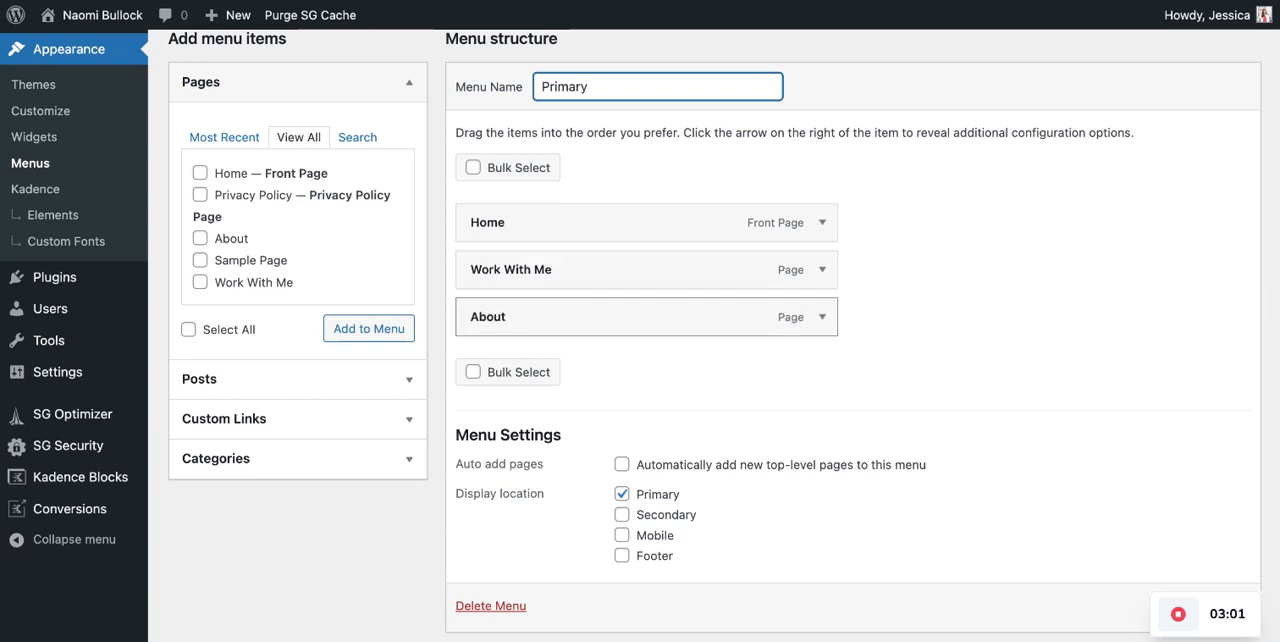
{"action": "left_click_drag", "start_coordinate": [480, 331], "coordinate": [509, 325]}
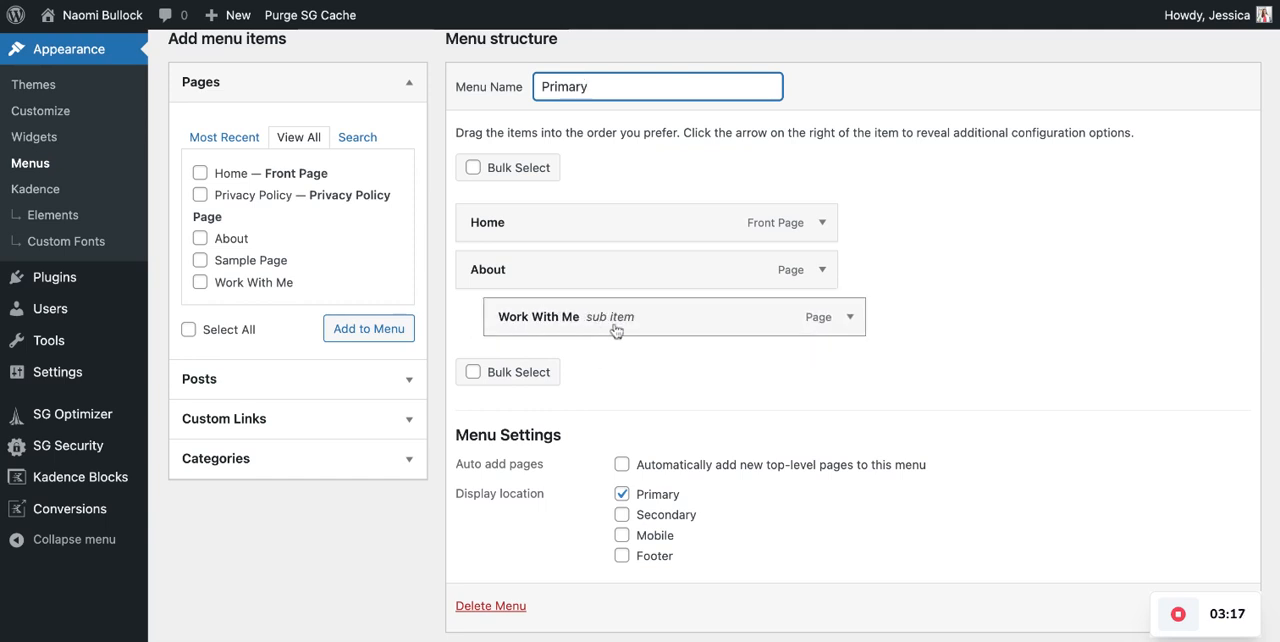
{"action": "left_click_drag", "start_coordinate": [531, 326], "coordinate": [512, 323]}
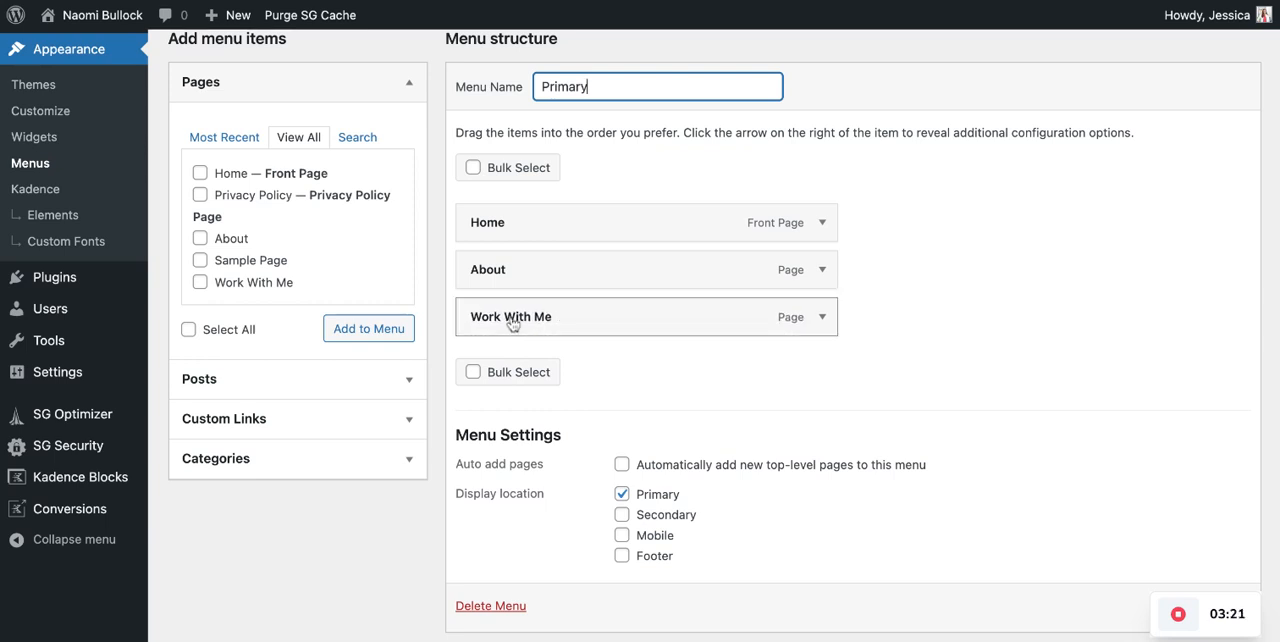
- Save the Primary menu with its Home, About and Work With Me items
{"action": "scroll", "coordinate": [903, 326], "scroll_direction": "down", "scroll_amount": 1}
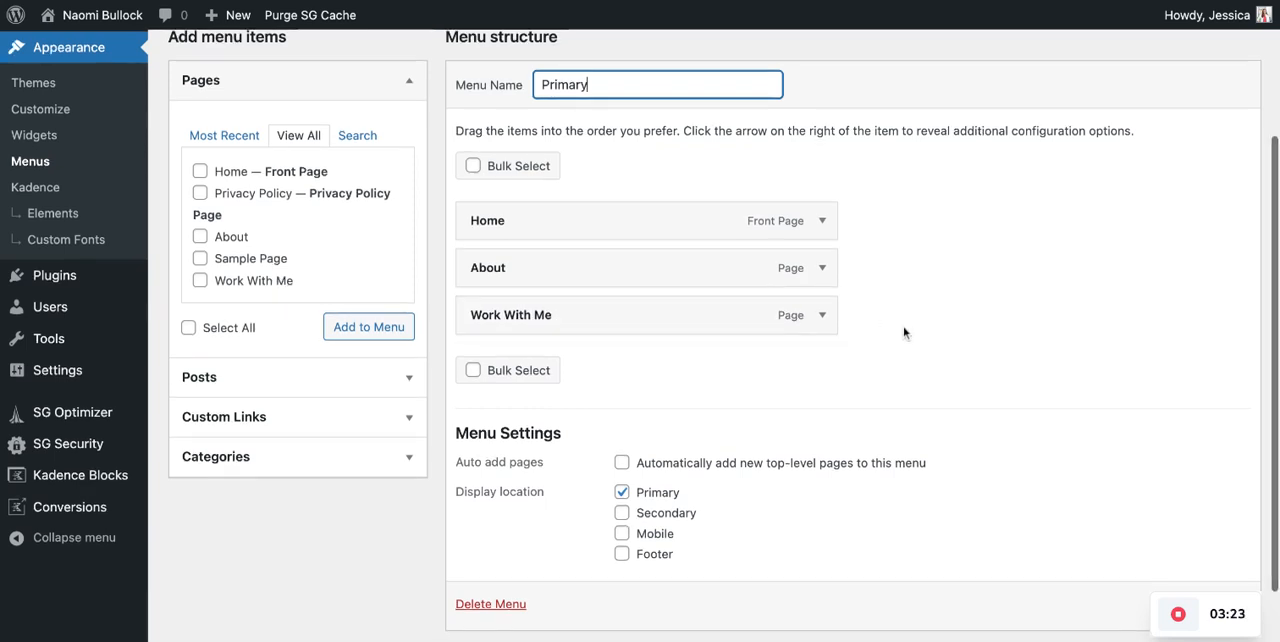
{"action": "scroll", "coordinate": [640, 334], "scroll_direction": "down", "scroll_amount": 2}
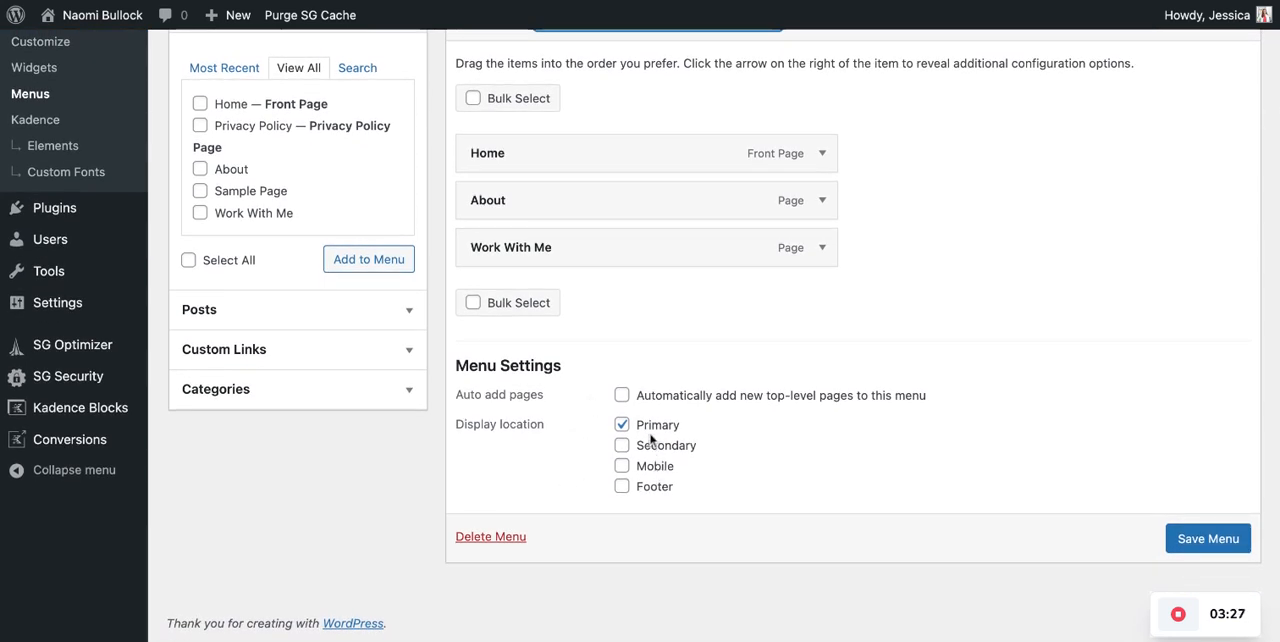
{"action": "left_click", "coordinate": [1210, 540]}
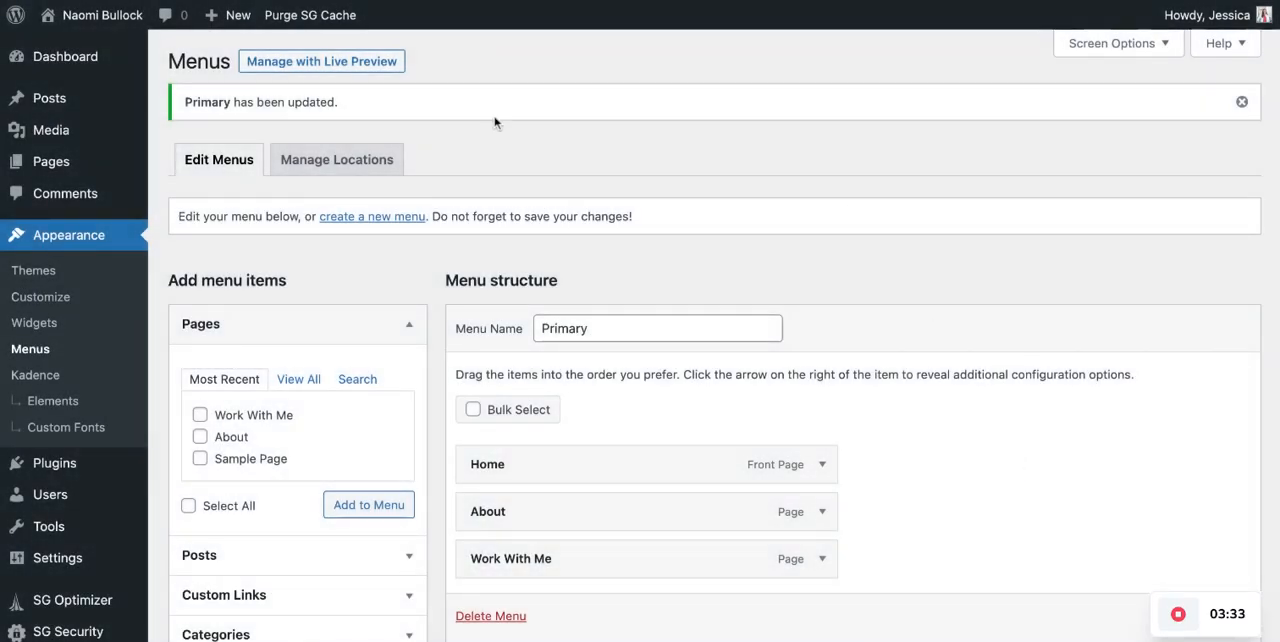
{"action": "scroll", "coordinate": [449, 355], "scroll_direction": "down", "scroll_amount": 1}
{"action": "scroll", "coordinate": [449, 355], "scroll_direction": "up", "scroll_amount": 1}
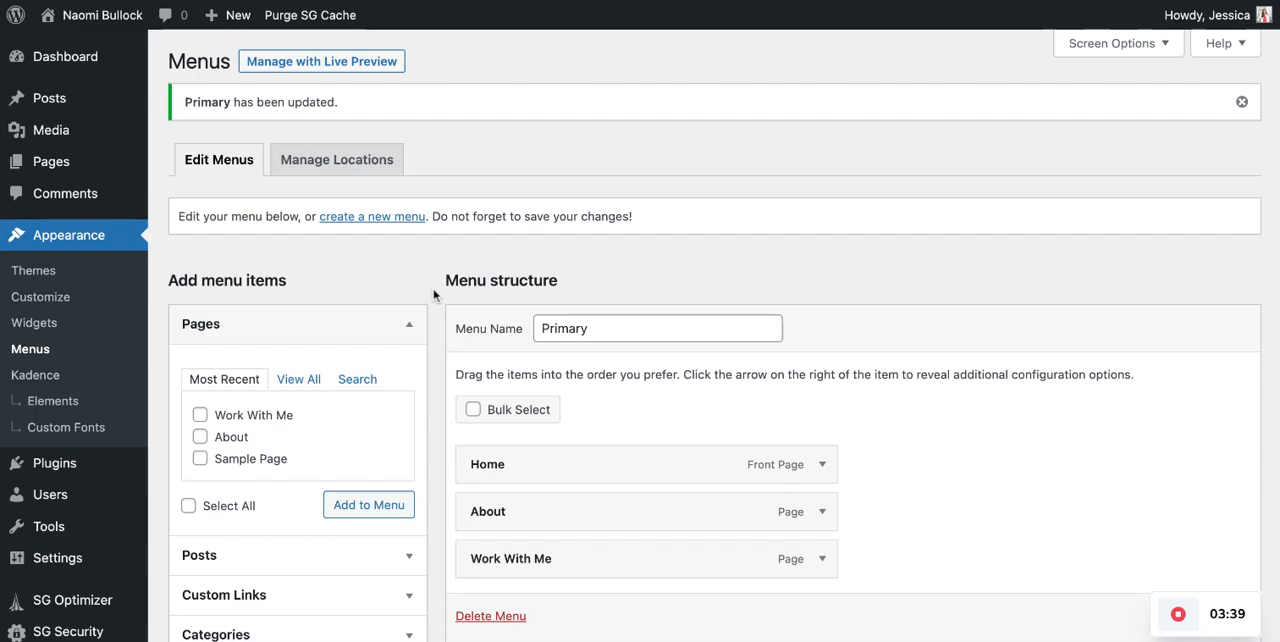
{"action": "scroll", "coordinate": [433, 294], "scroll_direction": "down", "scroll_amount": 1}
{"action": "scroll", "coordinate": [400, 277], "scroll_direction": "up", "scroll_amount": 1}
- Create a second menu named Footer Menu and assign it to the Footer display location
{"action": "left_click", "coordinate": [369, 218]}
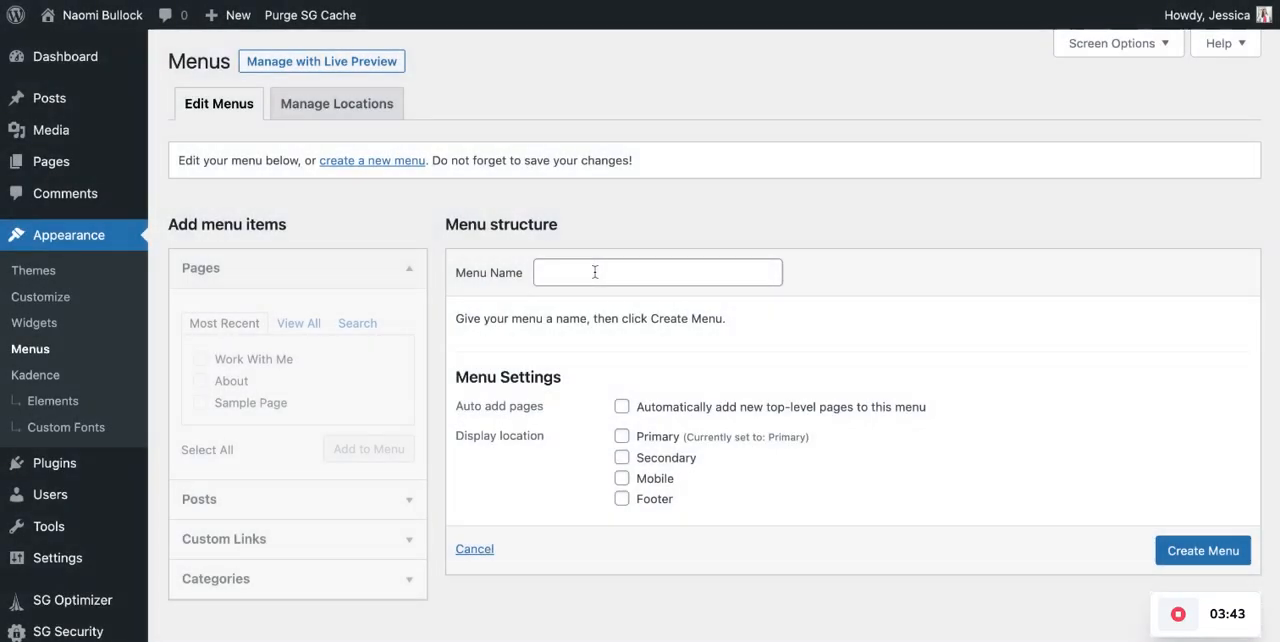
{"action": "left_click", "coordinate": [595, 272]}
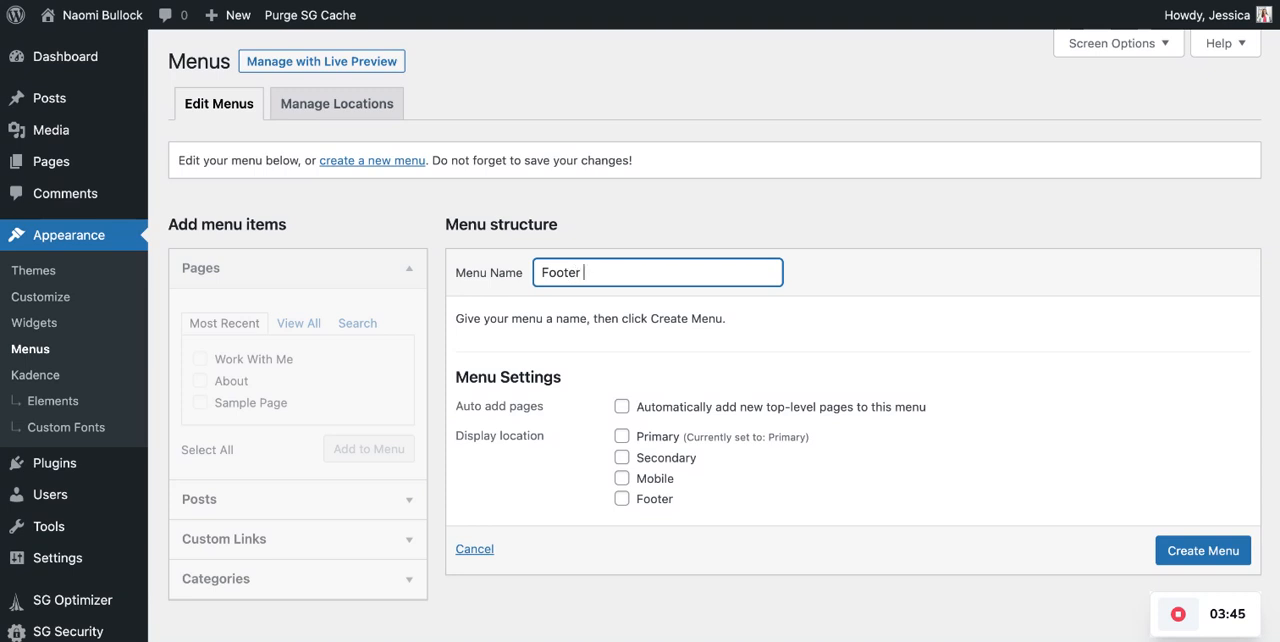
{"action": "type", "text": "Footer Menu"}
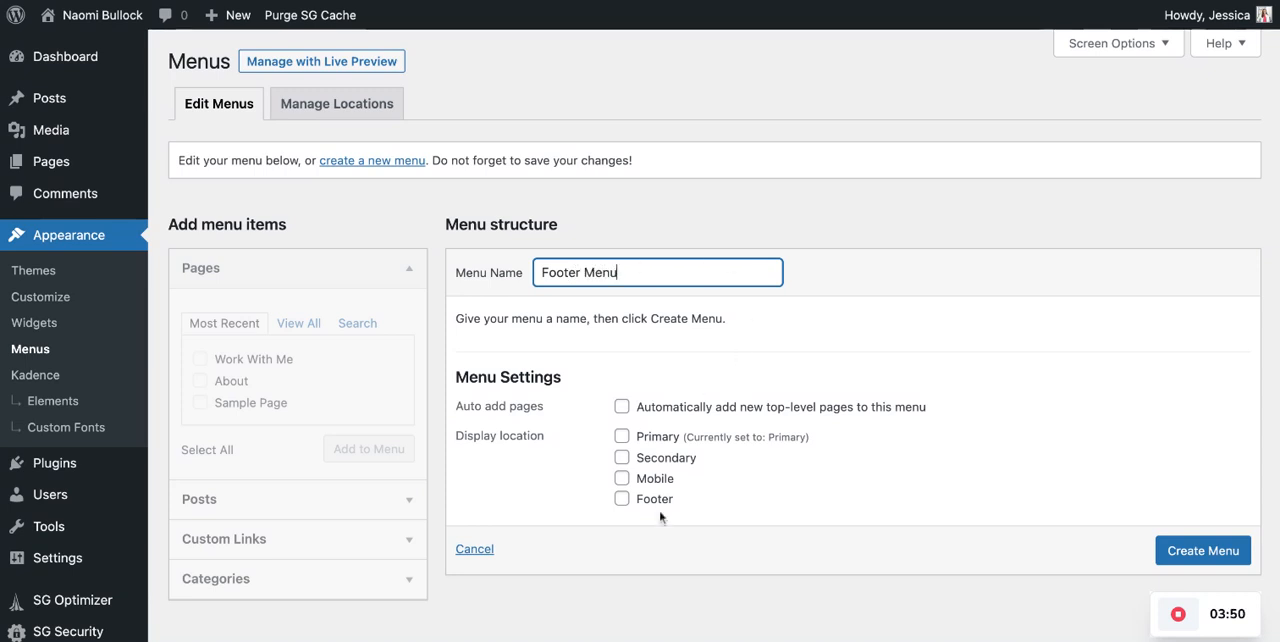
{"action": "left_click", "coordinate": [621, 499]}
{"action": "left_click", "coordinate": [1184, 551]}
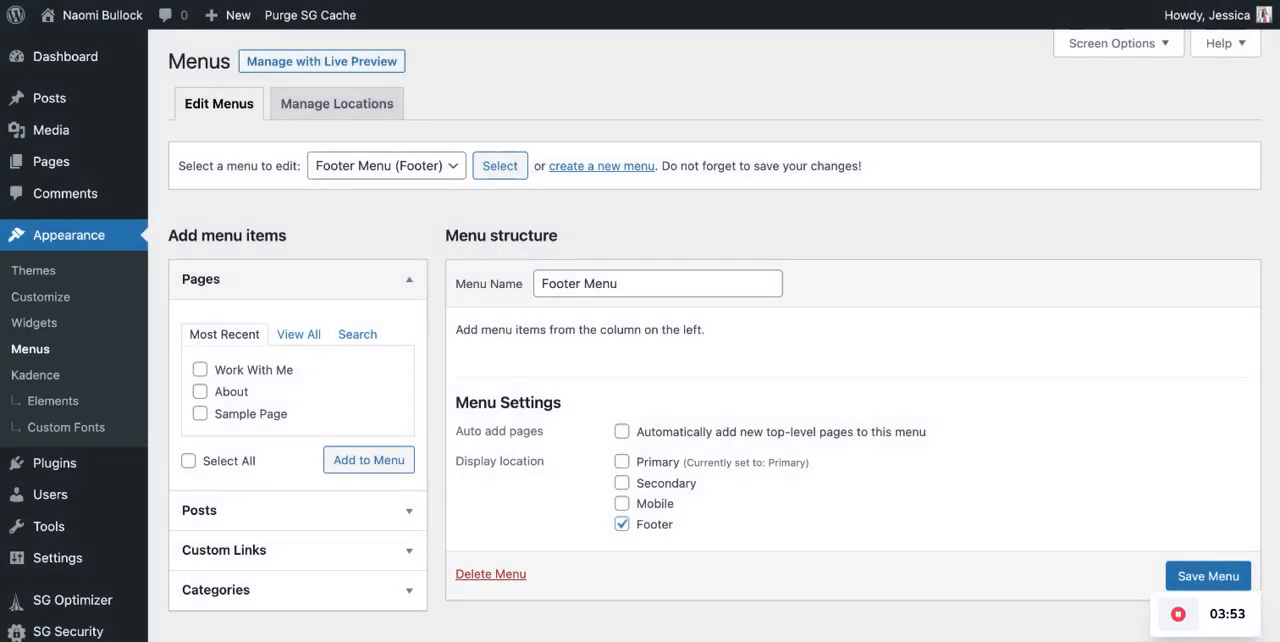
{"action": "scroll", "coordinate": [931, 286], "scroll_direction": "down", "scroll_amount": 2}
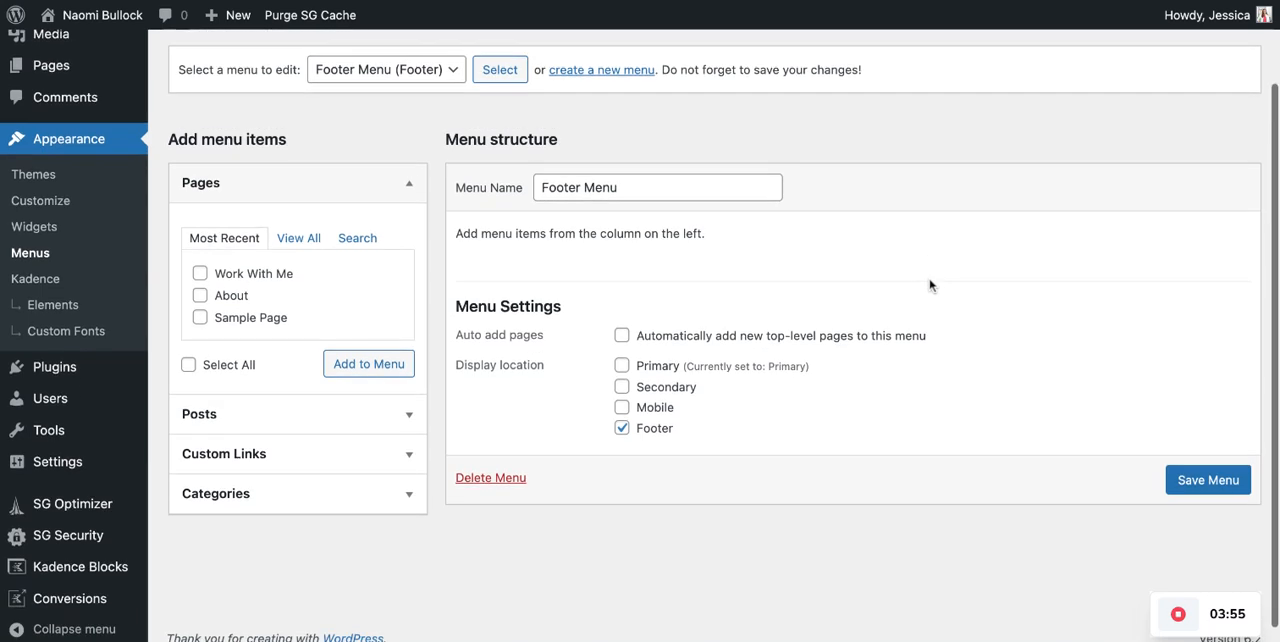
- Review the menus available for editing, keeping Footer Menu (Footer) selected
{"action": "scroll", "coordinate": [908, 280], "scroll_direction": "up", "scroll_amount": 2}
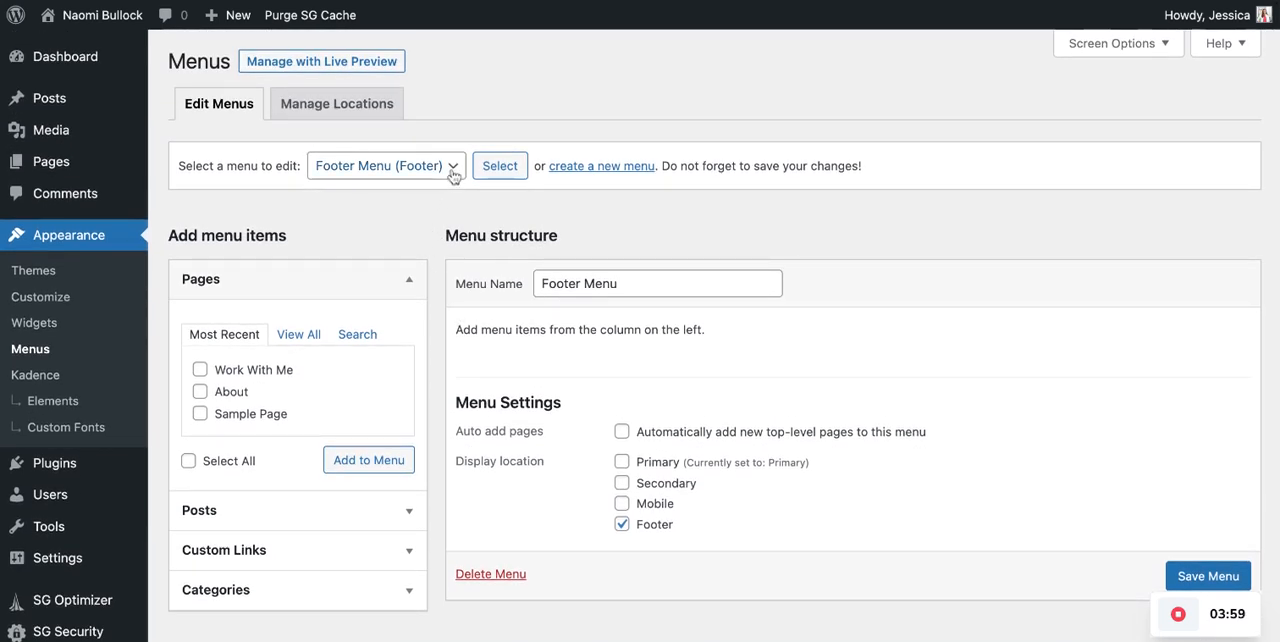
{"action": "left_click", "coordinate": [452, 172]}
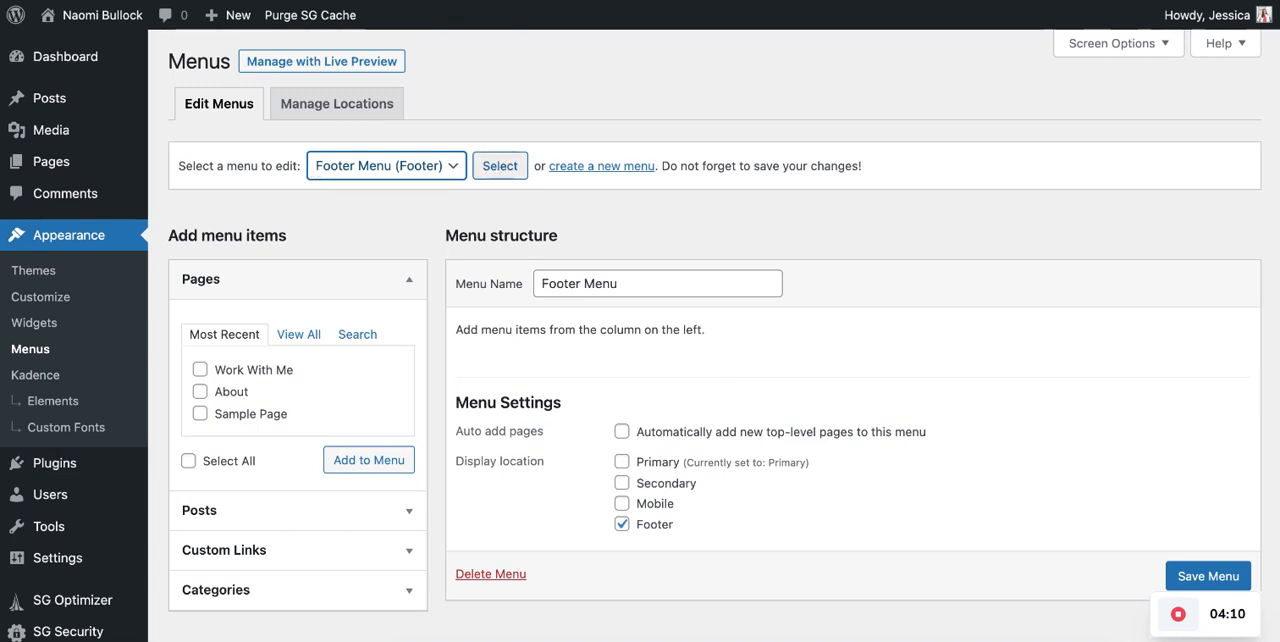
{"action": "left_click", "coordinate": [423, 214]}
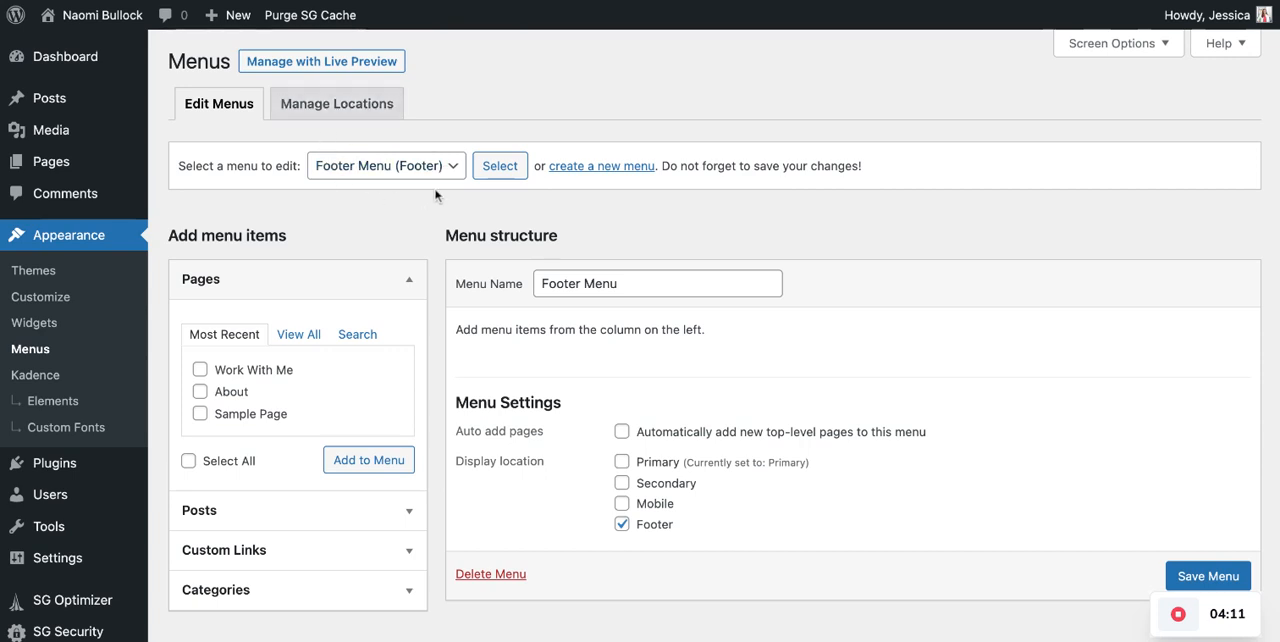
- Add the Home and Privacy Policy pages to the Footer Menu from the full page list
{"action": "left_click", "coordinate": [300, 336]}
{"action": "left_click", "coordinate": [200, 392]}
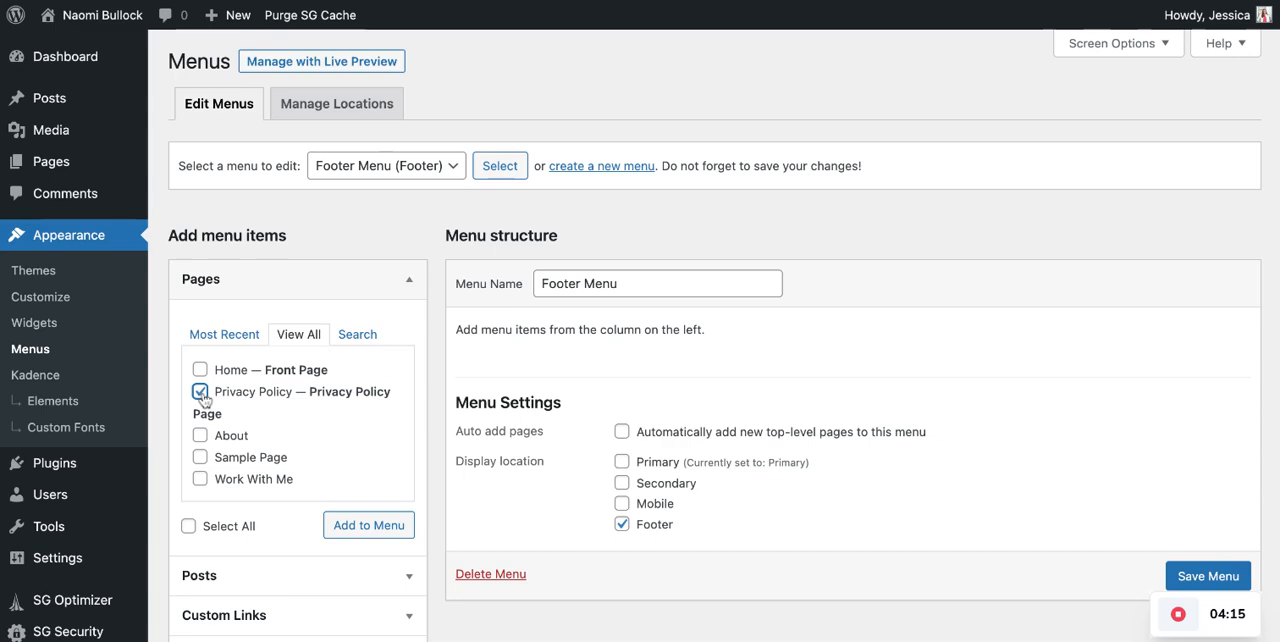
{"action": "left_click", "coordinate": [200, 369]}
{"action": "left_click", "coordinate": [368, 525]}
- Save the Footer Menu with its Home and Privacy Policy items
{"action": "scroll", "coordinate": [770, 472], "scroll_direction": "down", "scroll_amount": 2}
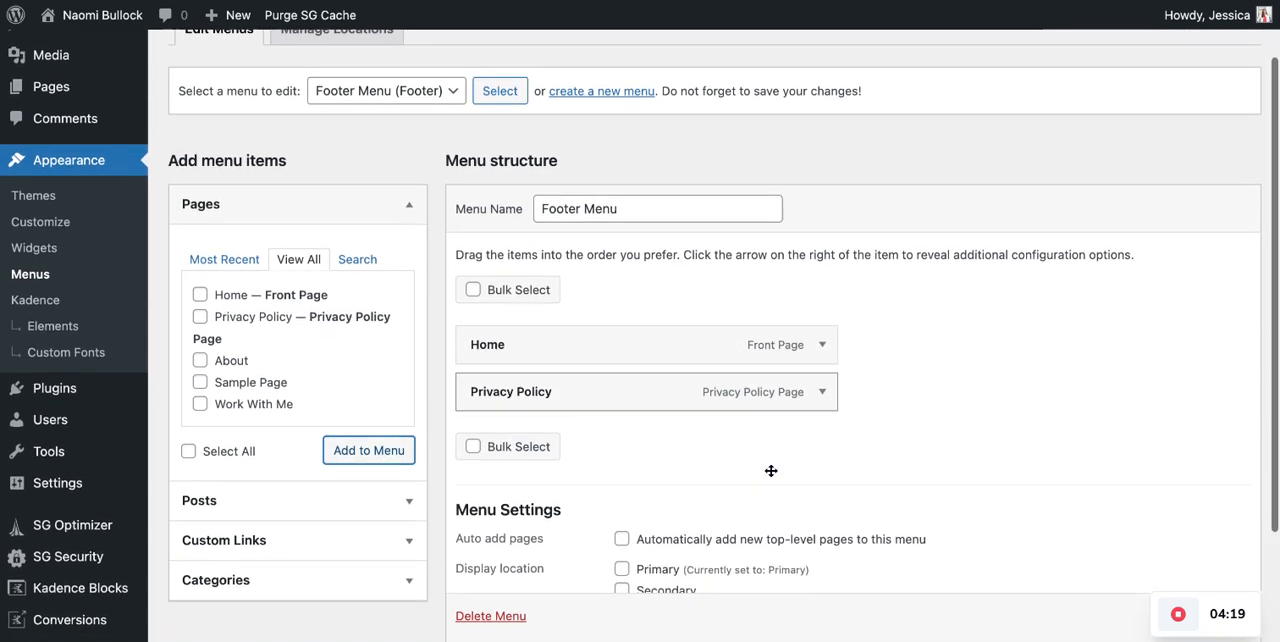
{"action": "scroll", "coordinate": [770, 471], "scroll_direction": "down", "scroll_amount": 2}
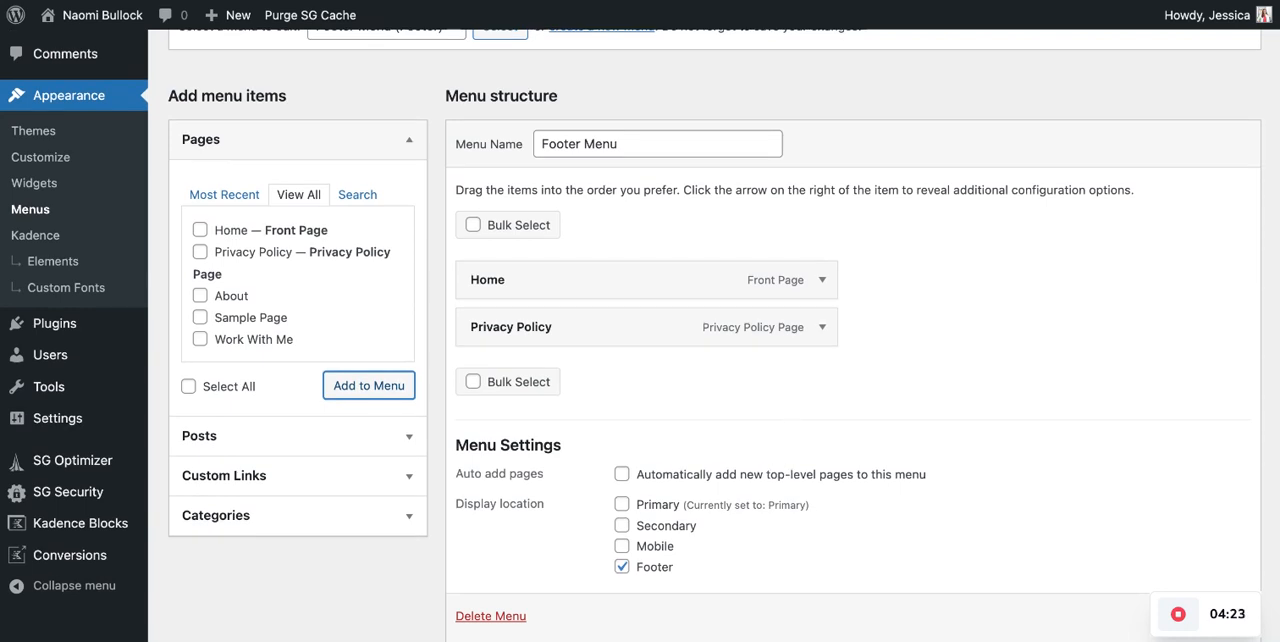
{"action": "scroll", "coordinate": [770, 471], "scroll_direction": "down", "scroll_amount": 2}
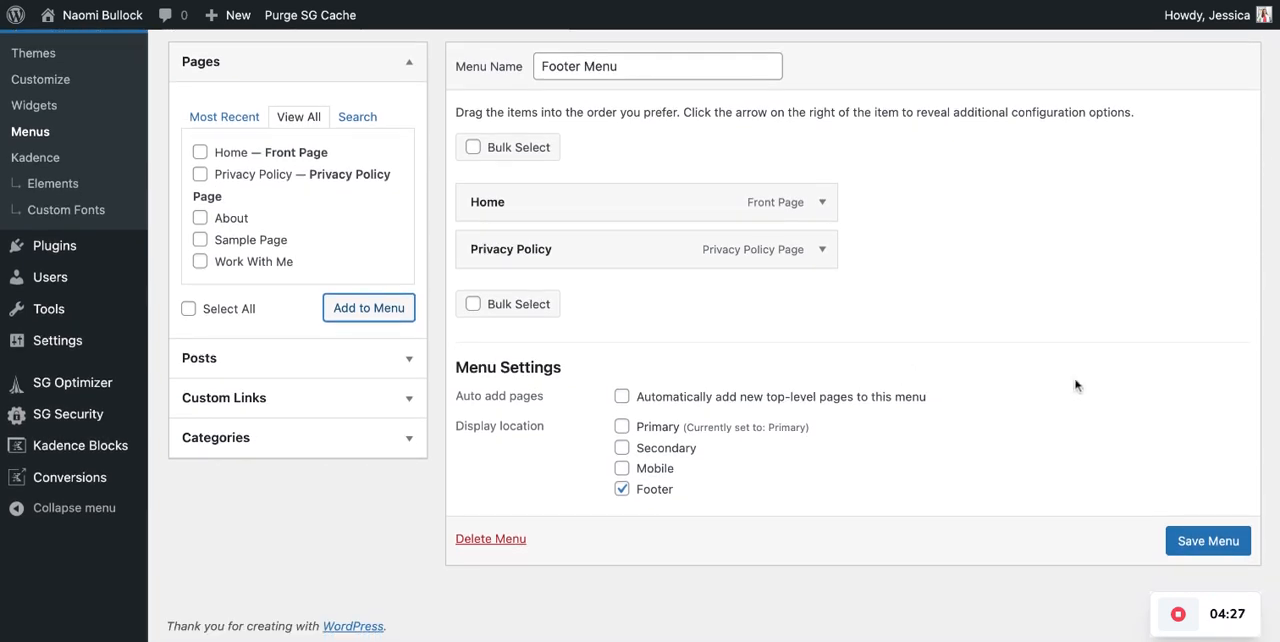
{"action": "left_click", "coordinate": [1203, 545]}
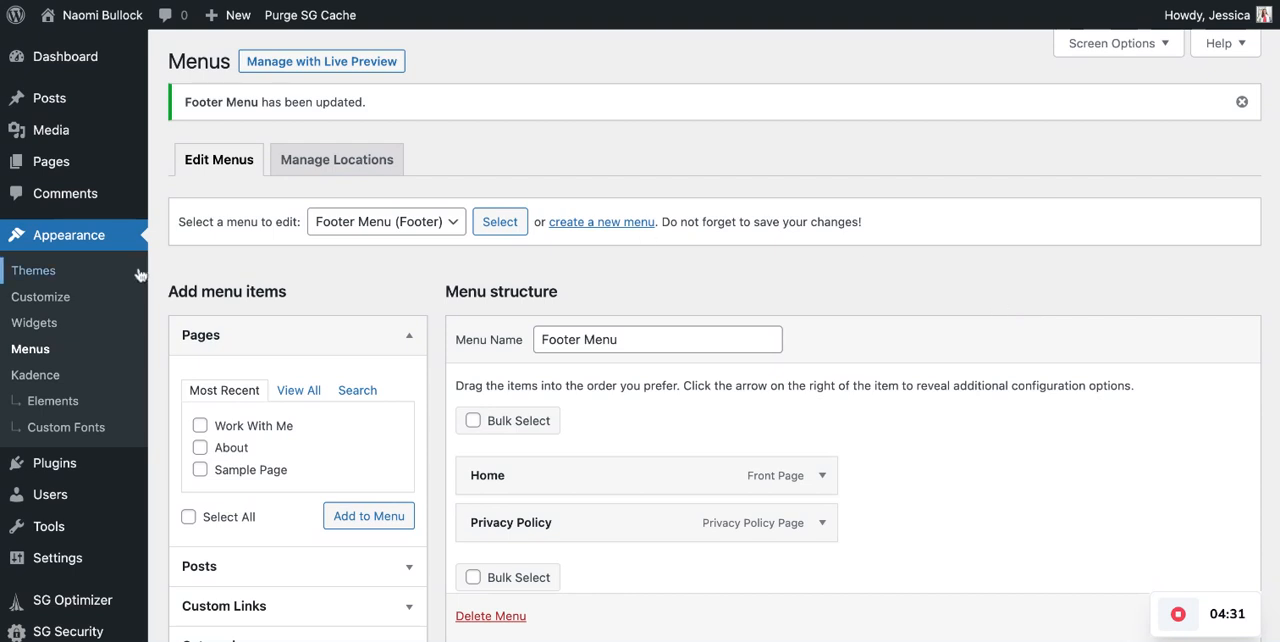
- Open the theme customizer and examine the header and footer menus in the site preview
{"action": "left_click", "coordinate": [40, 296]}
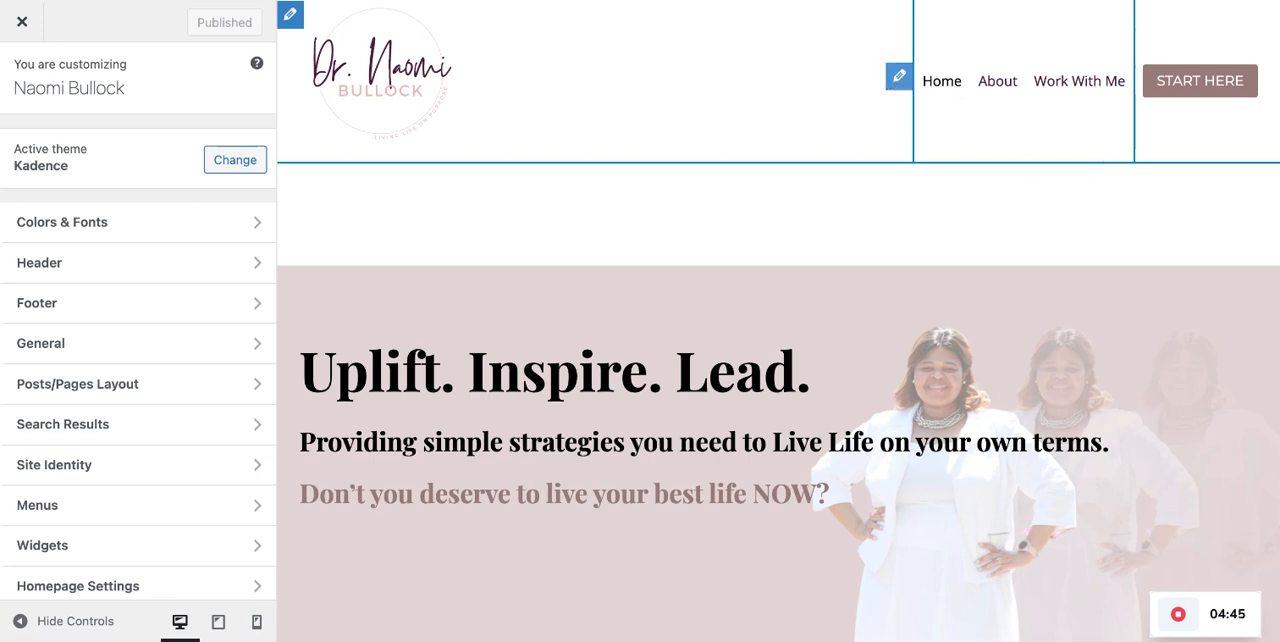
{"action": "scroll", "coordinate": [866, 177], "scroll_direction": "down", "scroll_amount": 15}
{"action": "scroll", "coordinate": [866, 177], "scroll_direction": "down", "scroll_amount": 8}
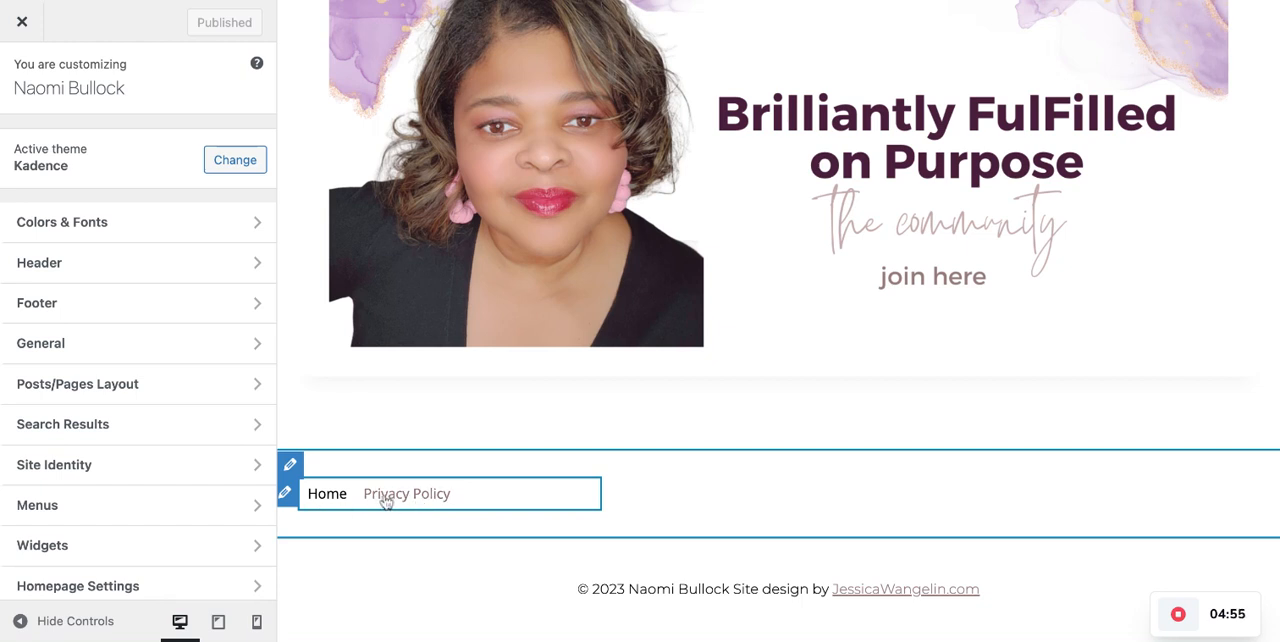
- Inspect the Footer Navigation element's general and design settings in the customizer, then return to the Menus page
{"action": "left_click", "coordinate": [286, 494]}
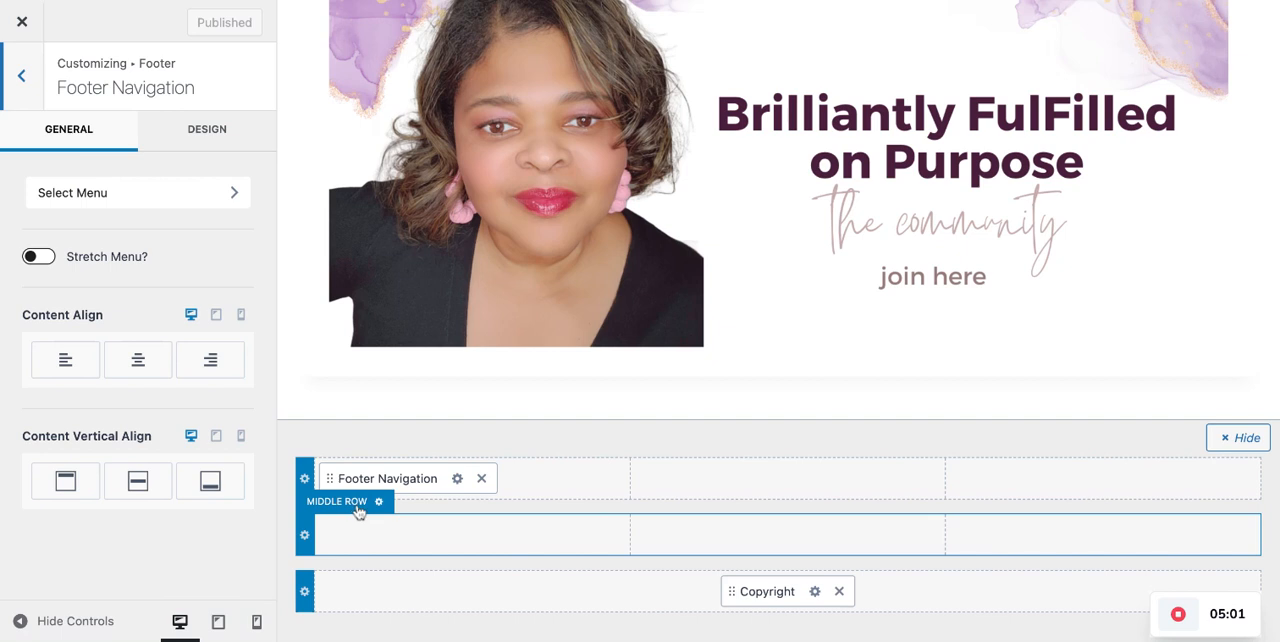
{"action": "left_click", "coordinate": [214, 131]}
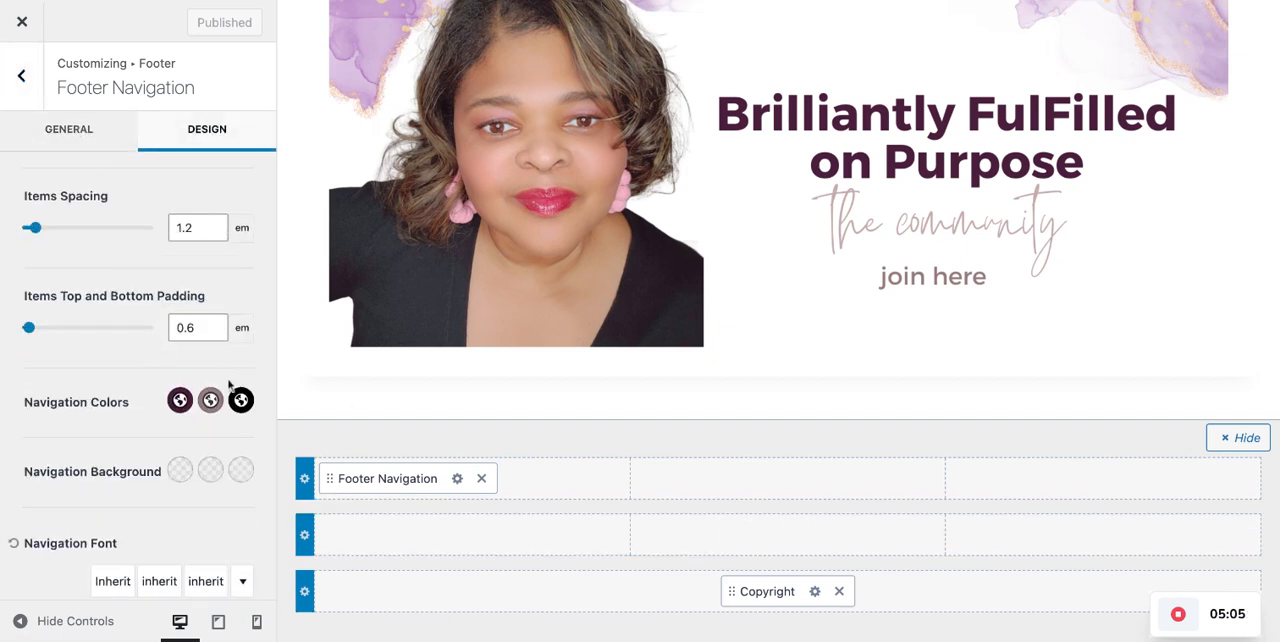
{"action": "scroll", "coordinate": [493, 328], "scroll_direction": "down", "scroll_amount": 3}
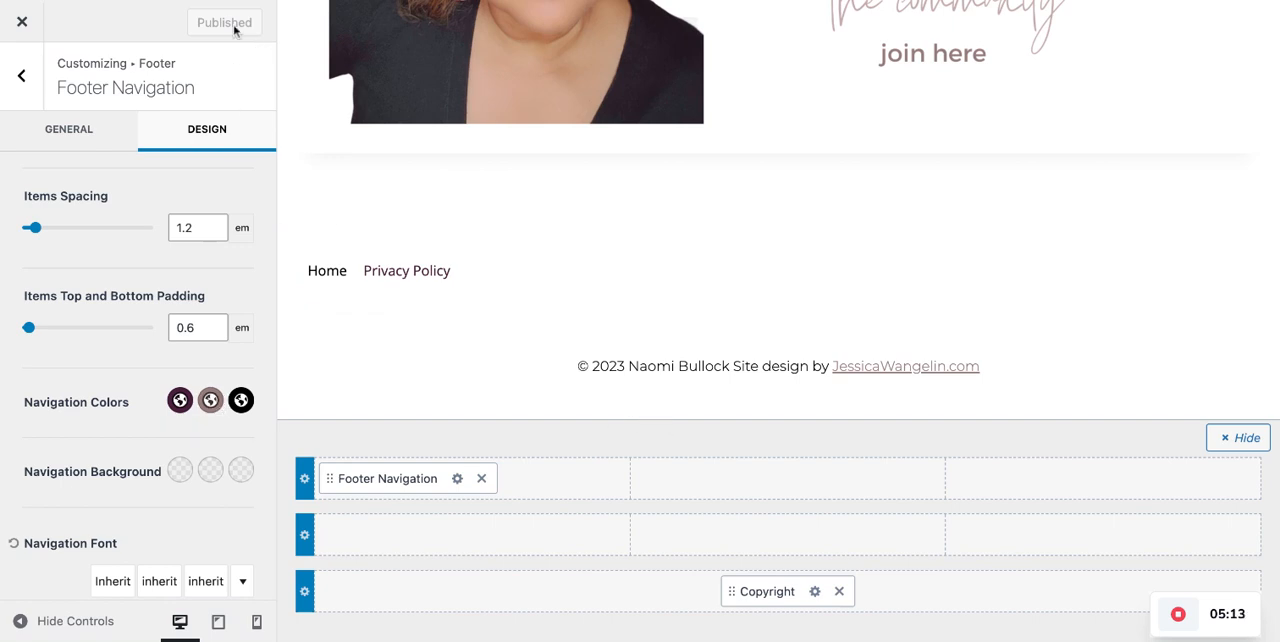
{"action": "left_click", "coordinate": [25, 20]}
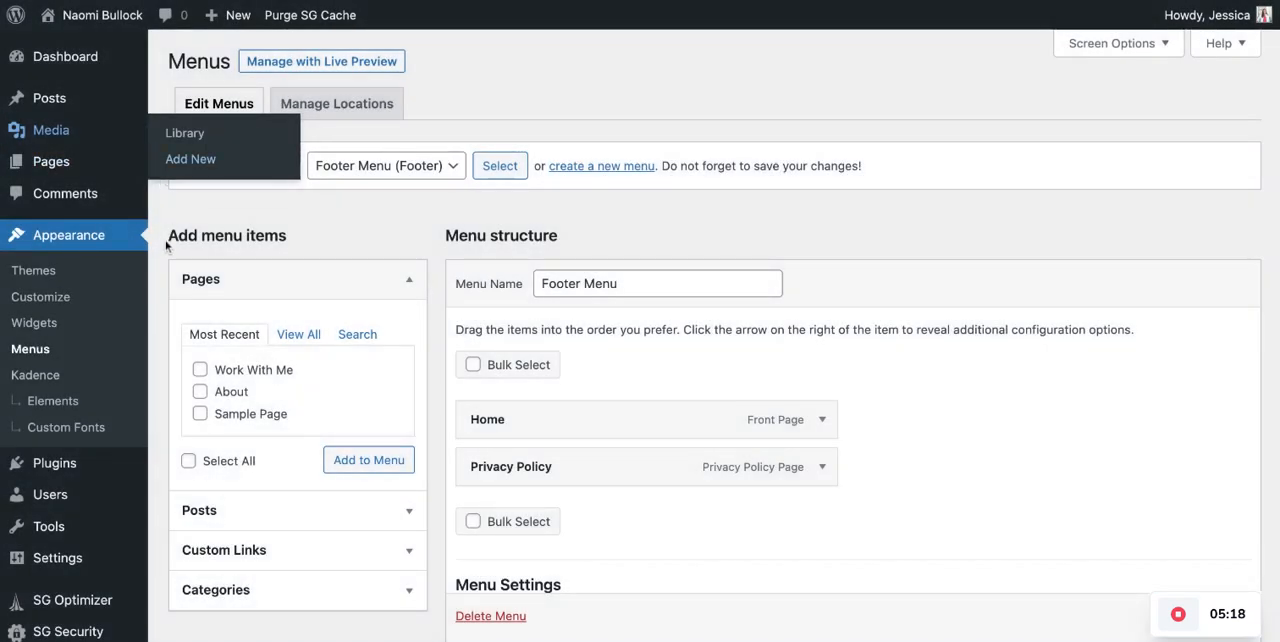